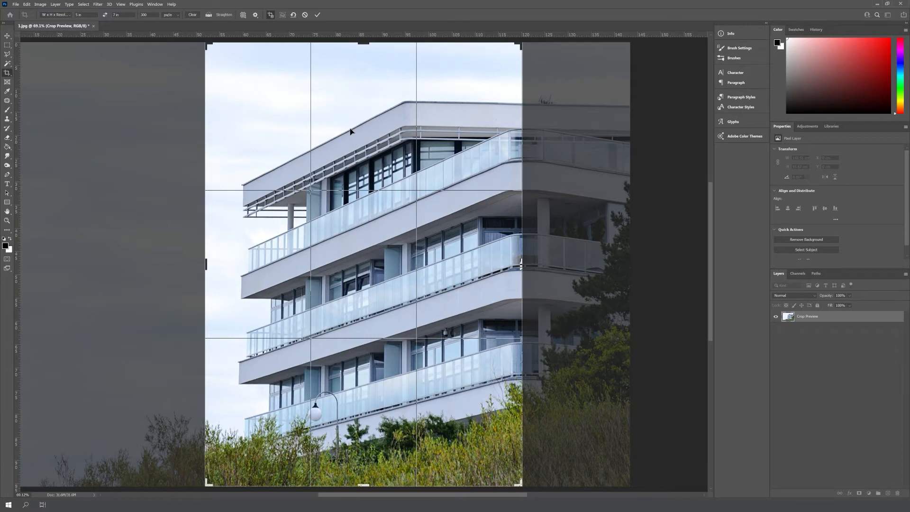
Swap the crop's width and height back and forth, and switch the crop option to Ratio
left_click(105, 15)
left_click(105, 14)
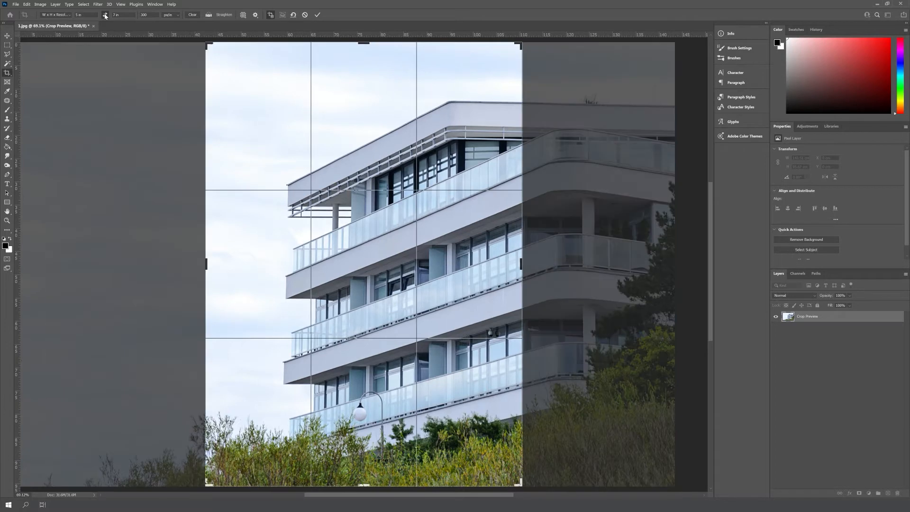
left_click(65, 15)
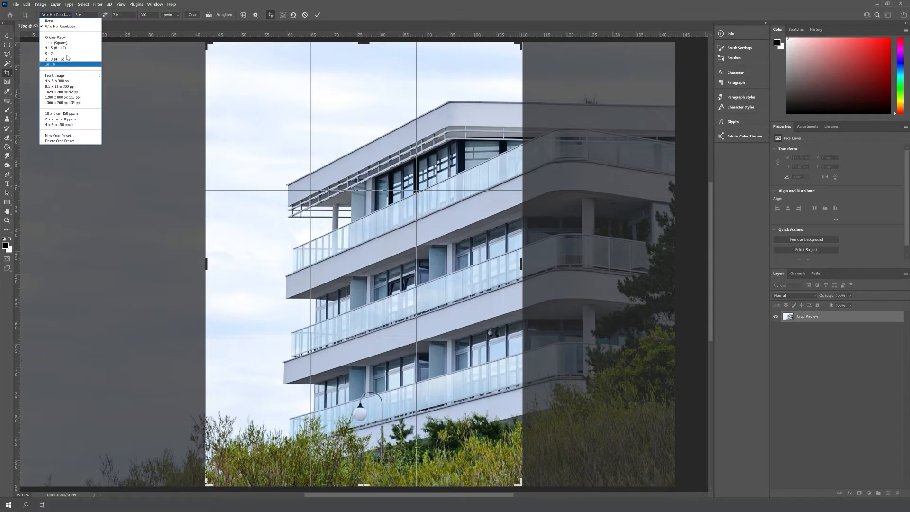
left_click(49, 21)
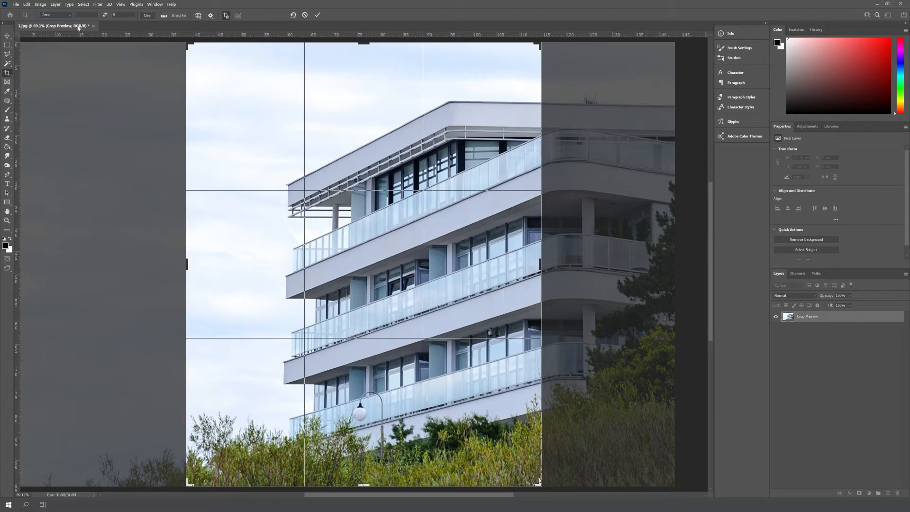
Return the crop option to W x H x Resolution, clear its values and cancel the pending crop
left_click(61, 16)
left_click(66, 22)
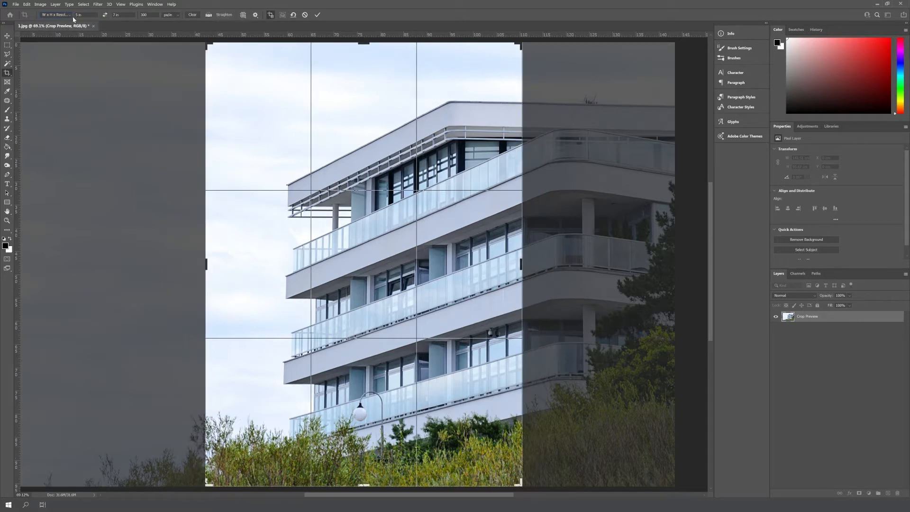
left_click(199, 17)
key("Escape")
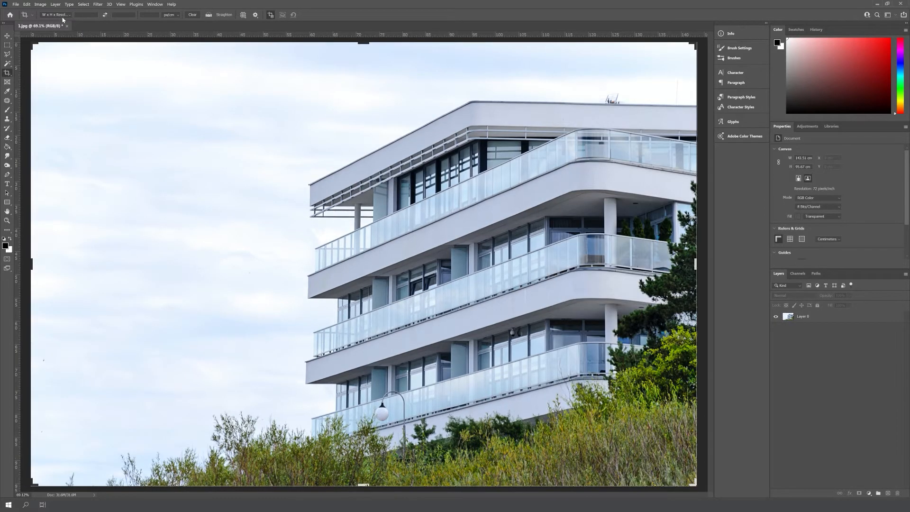
Load the Crop 4 inch x 6 inch 300 ppi tool preset and switch the resolution unit to px/cm
left_click(32, 14)
left_click(62, 29)
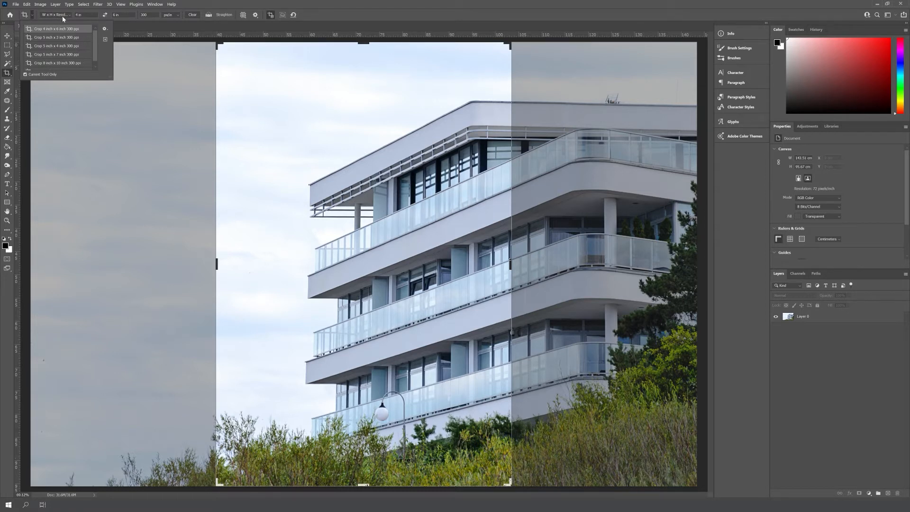
left_click(168, 14)
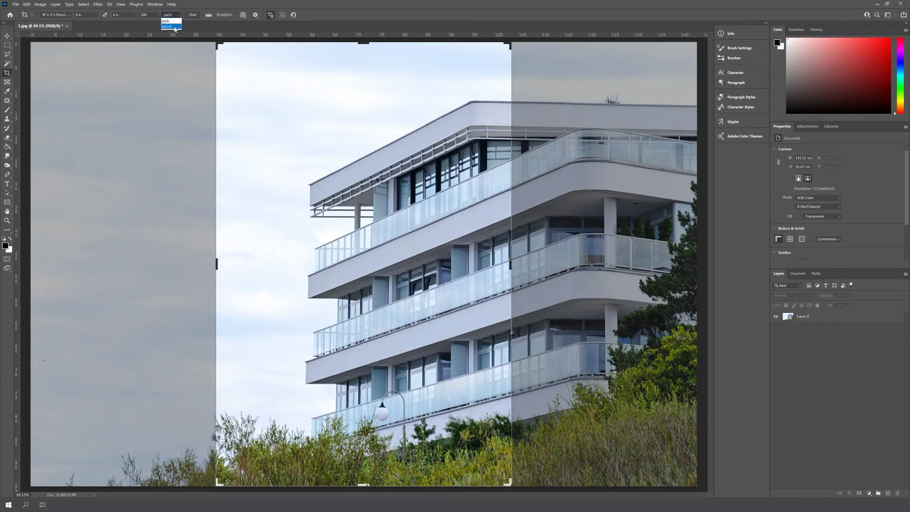
left_click(175, 27)
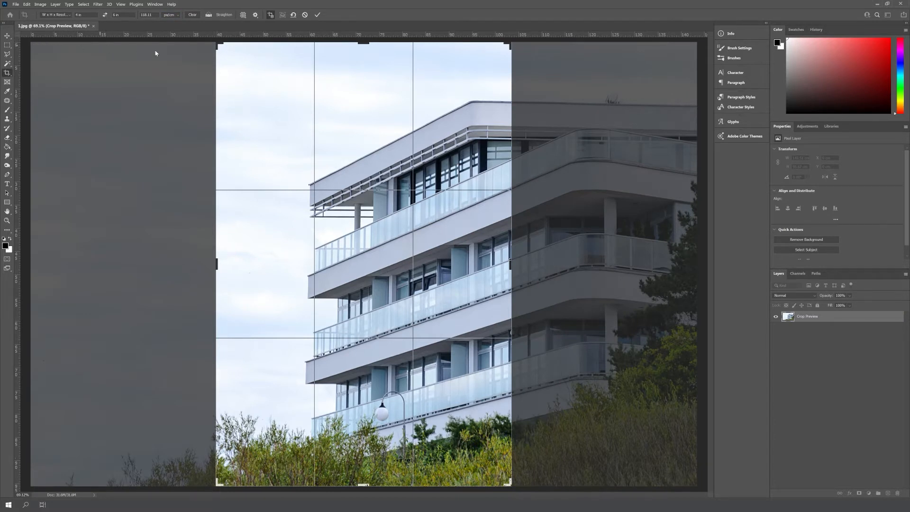
Turn off Delete Cropped Pixels and apply the 4 x 6 in crop to the building photo
left_click(271, 16)
left_click(271, 15)
left_click(317, 15)
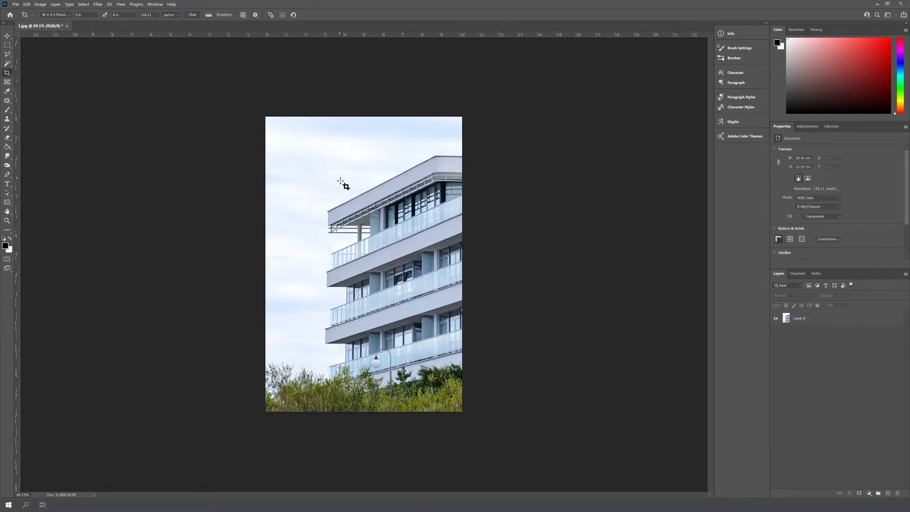
Move the photo left within the cropped canvas to reveal the hidden part of the building, and revert the document
key("v")
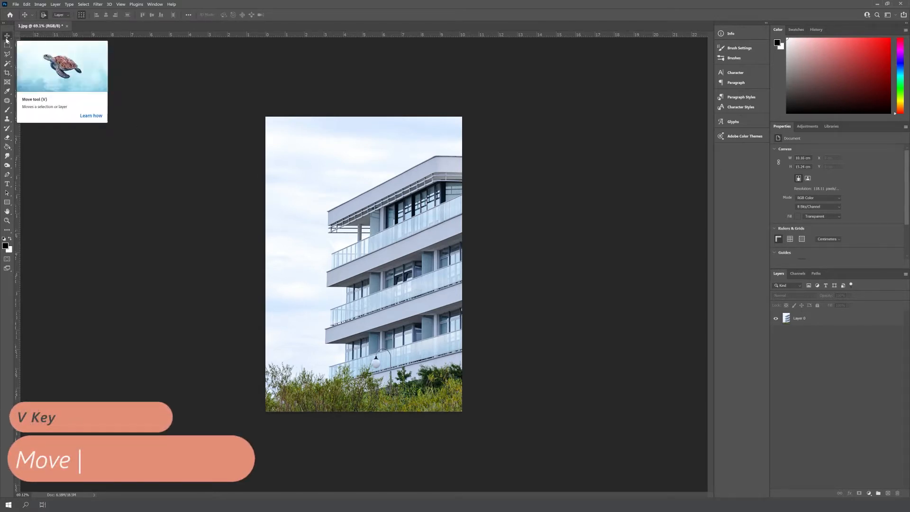
left_click(347, 296)
left_click_drag(378, 298, 319, 308)
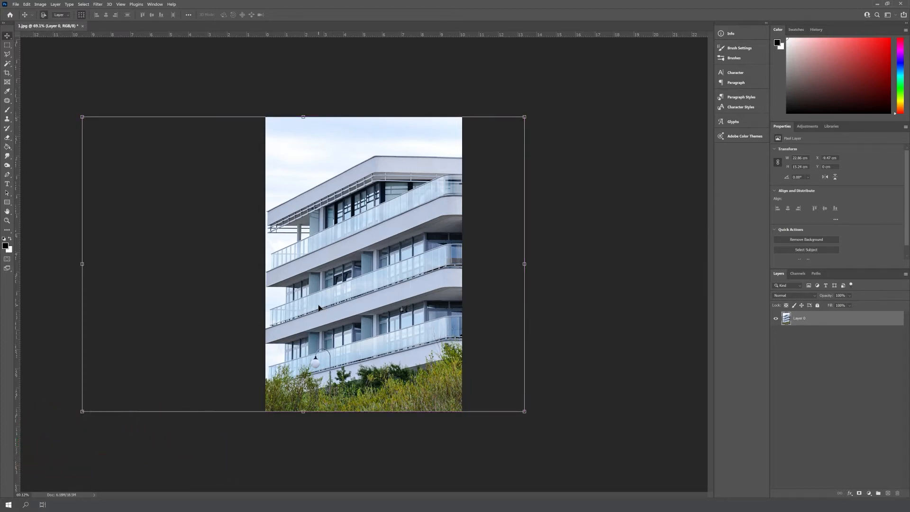
key("F12")
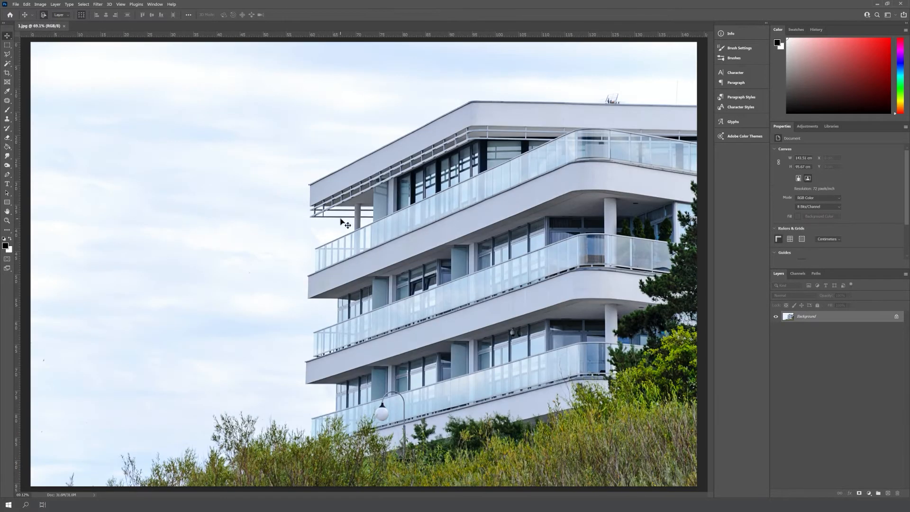
Convert the Background into the regular layer Layer 0 and crop it to 4 x 6 in with Delete Cropped Pixels enabled
double_click(814, 316)
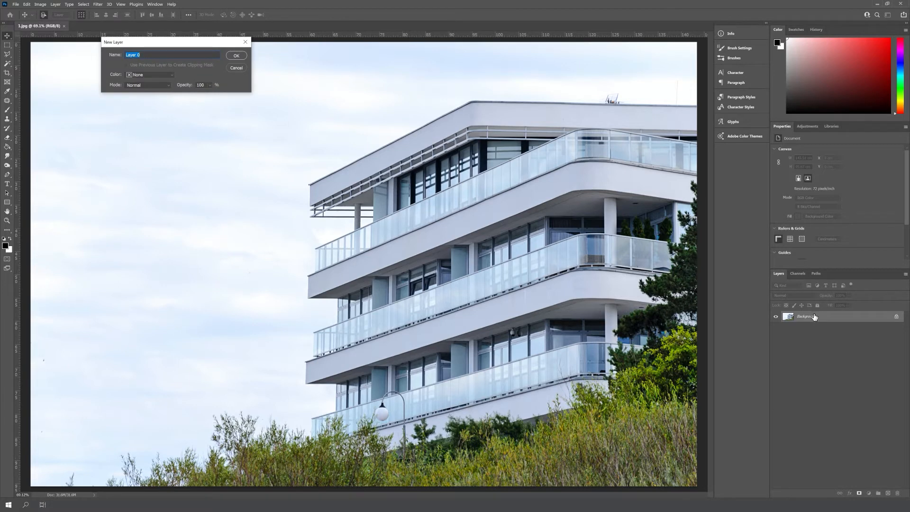
key("Return")
key("c")
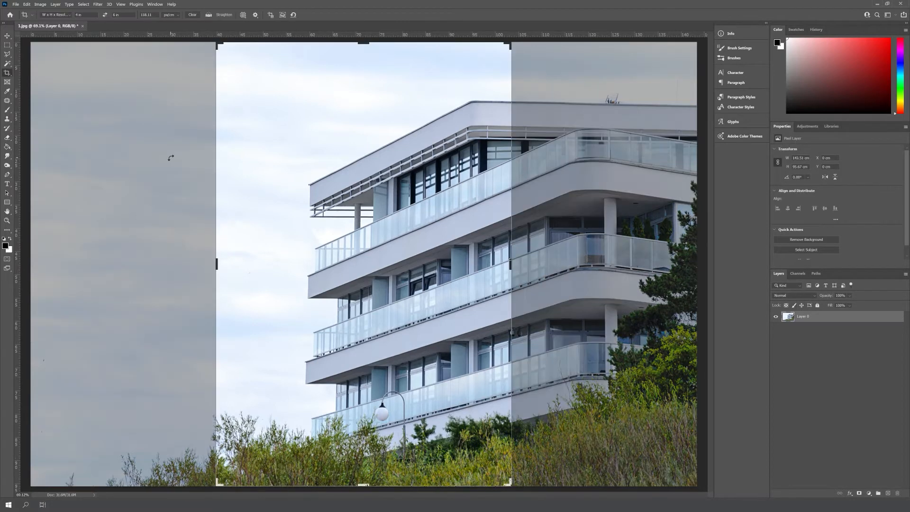
left_click(270, 15)
key("Return")
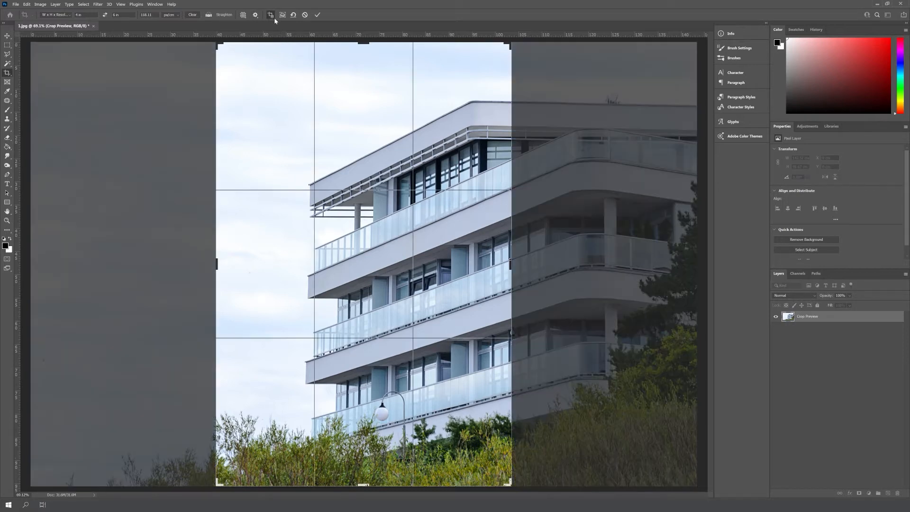
left_click(317, 15)
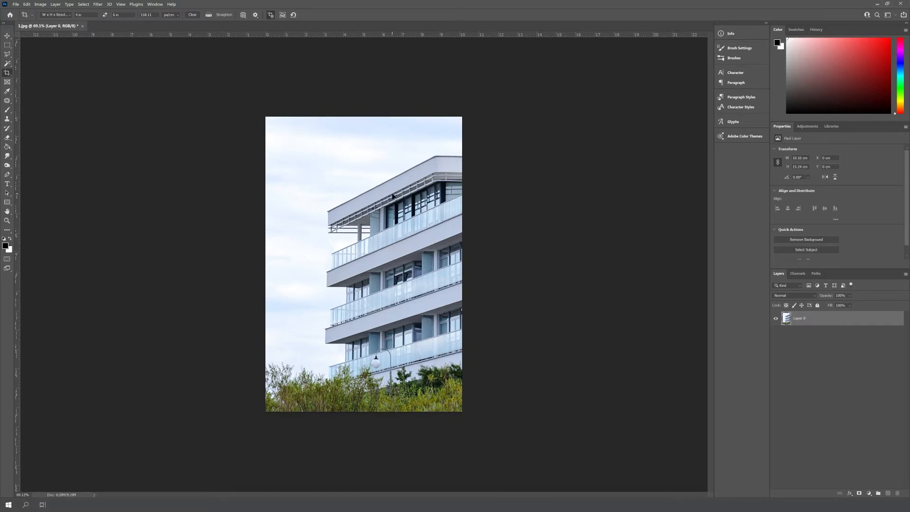
Try to shift the cropped layer with the Move tool to check for remaining hidden pixels
left_click(8, 36)
mouse_move(404, 311)
left_mouse_down()
mouse_move(380, 309)
mouse_move(424, 311)
mouse_move(403, 310)
left_mouse_up()
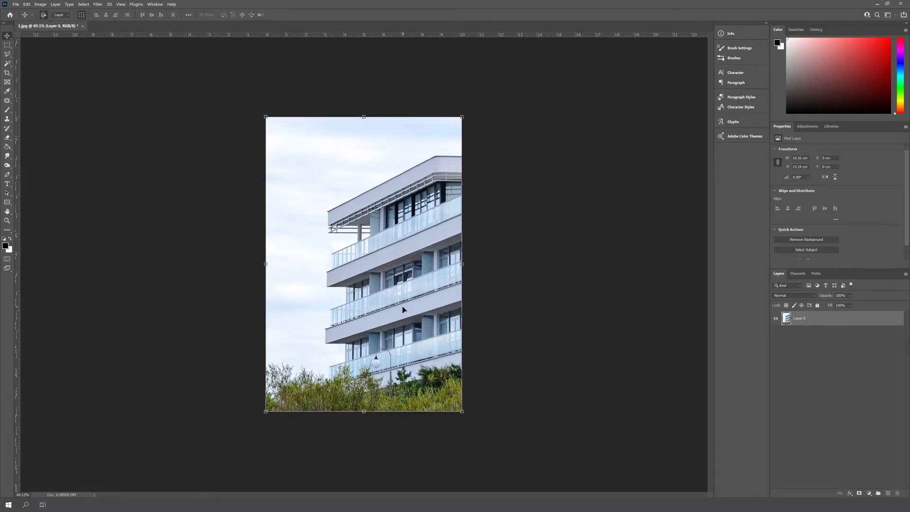
Straighten the cropped photo with a nearly horizontal reference line across the building, and redraw the line once
key("c")
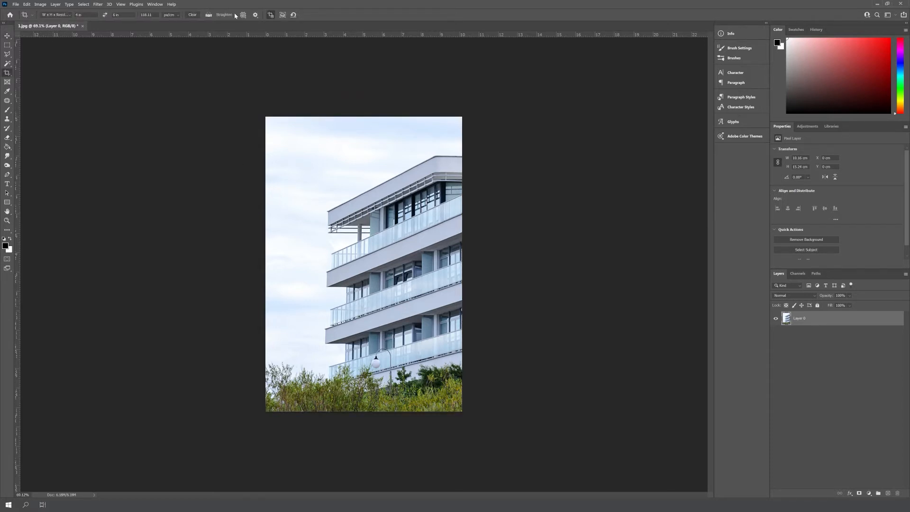
left_click(209, 15)
left_click_drag(457, 302, 271, 323)
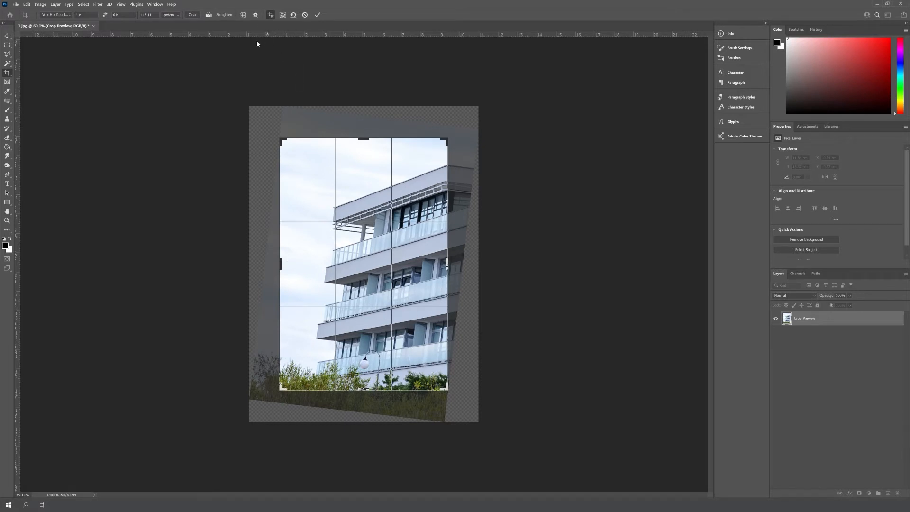
left_click(209, 15)
left_click_drag(437, 314, 309, 316)
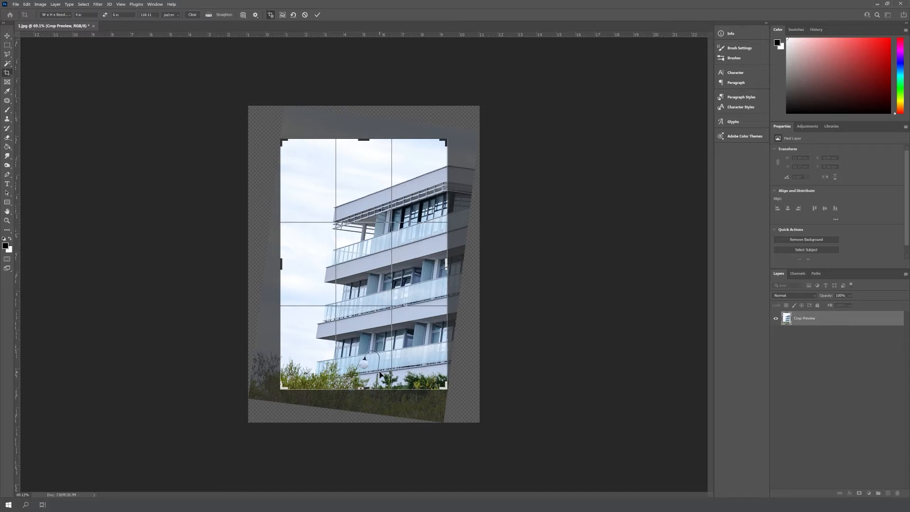
Apply the straightened crop and undo the edits back to the full uncropped photo
key("Return")
key("ctrl")
key("ctrl+z")
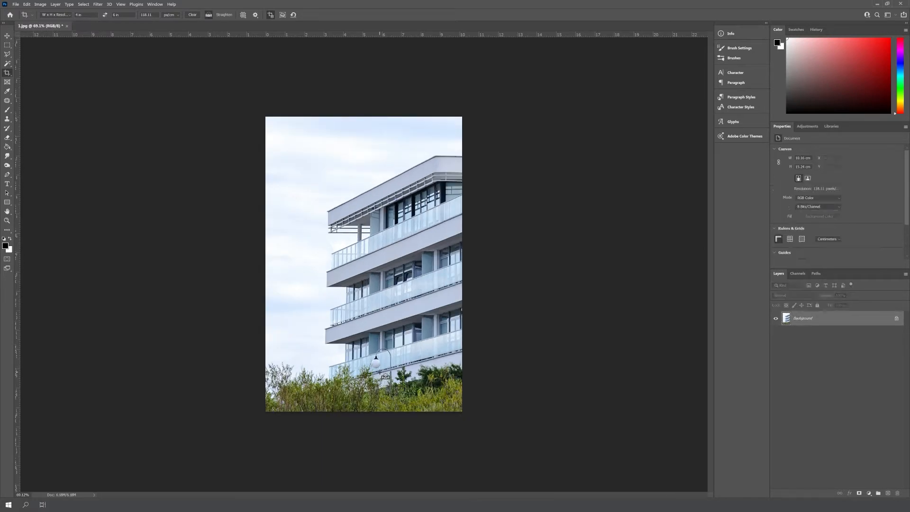
key("ctrl+minus")
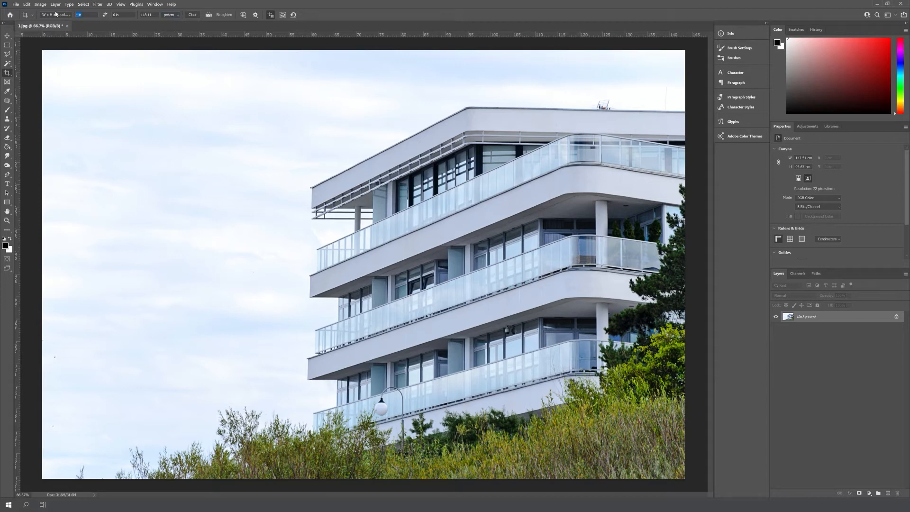
Set the crop size to 5 cm by 5 cm and save it as the crop preset "5 x 5 cm 118.11 ppcm"
type("5cm")
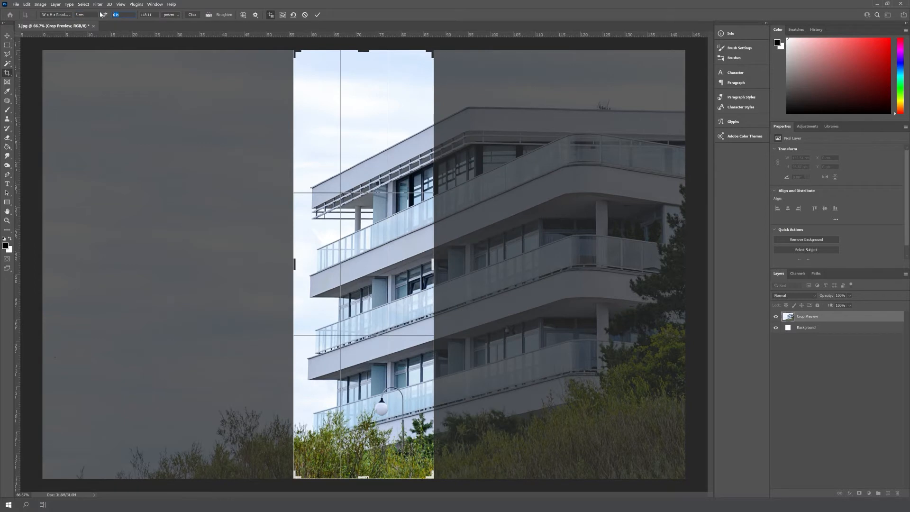
type("5cm")
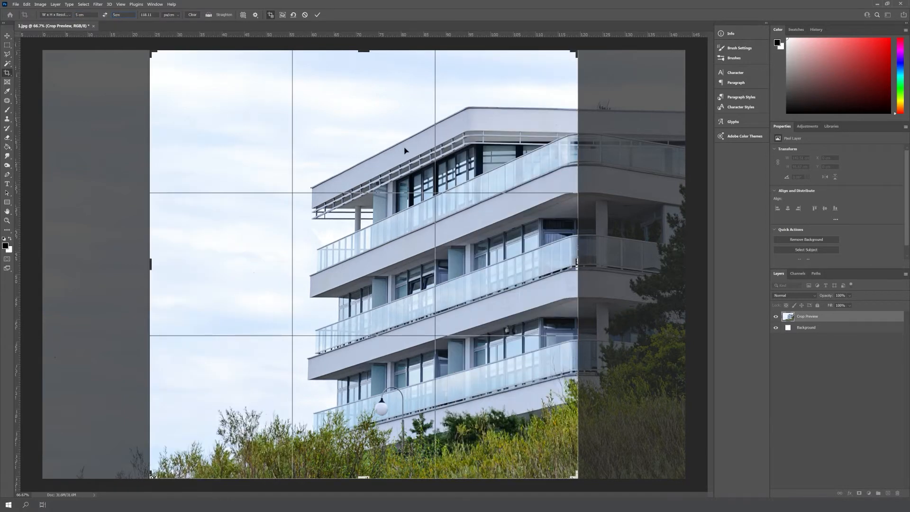
left_click(70, 15)
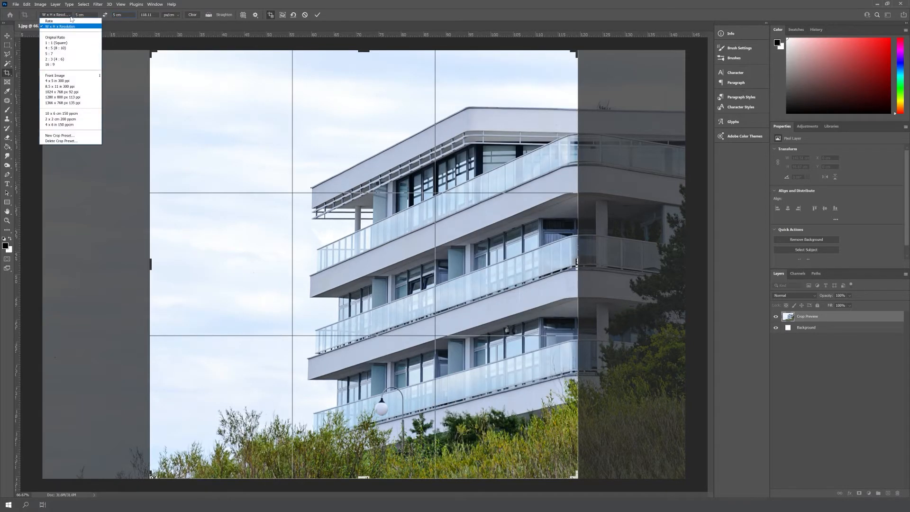
left_click(72, 135)
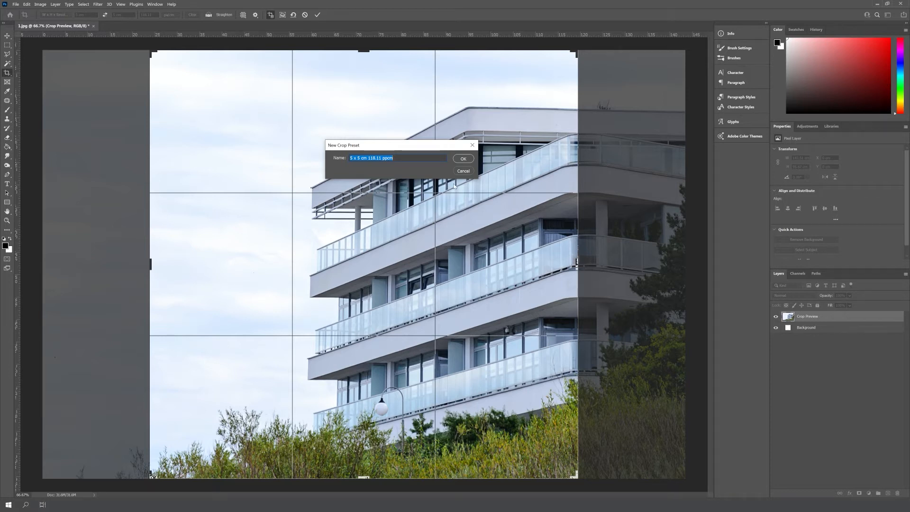
left_click(463, 159)
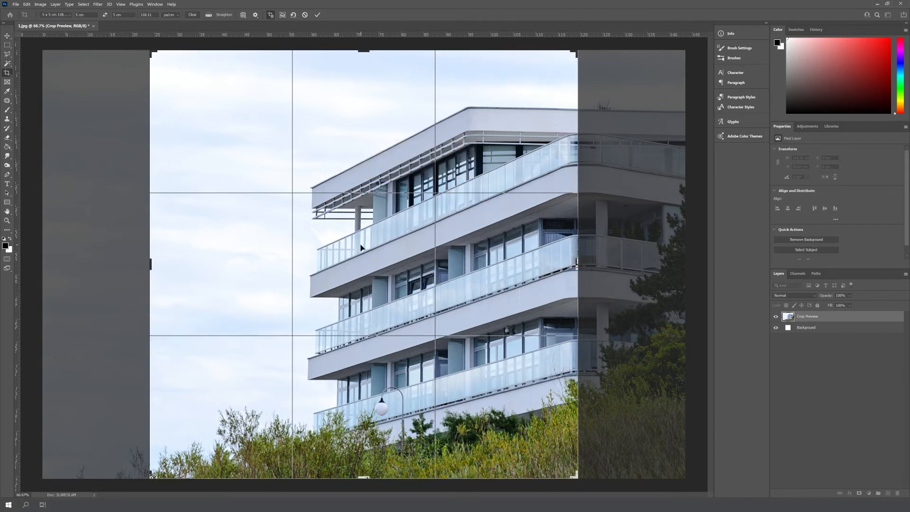
Check the crop preset list for the saved 5 x 5 cm entry and cancel the pending crop
left_click(62, 15)
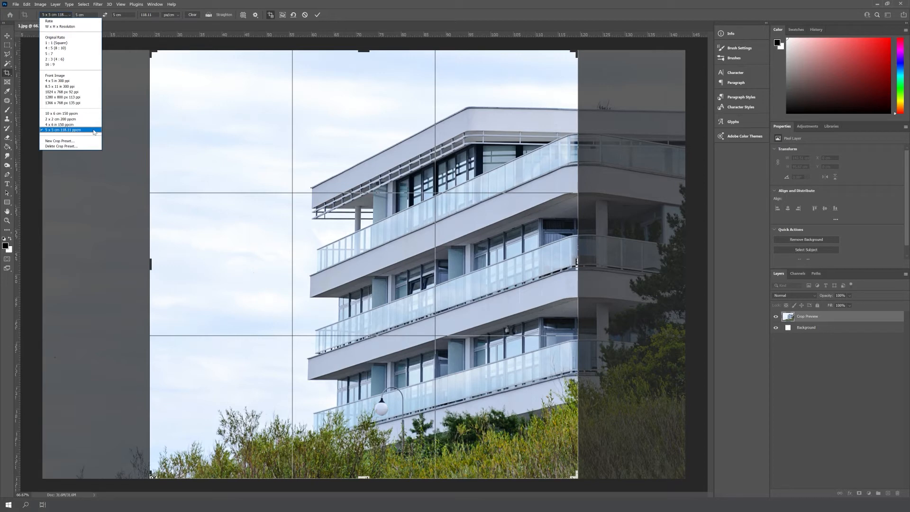
left_click(200, 143)
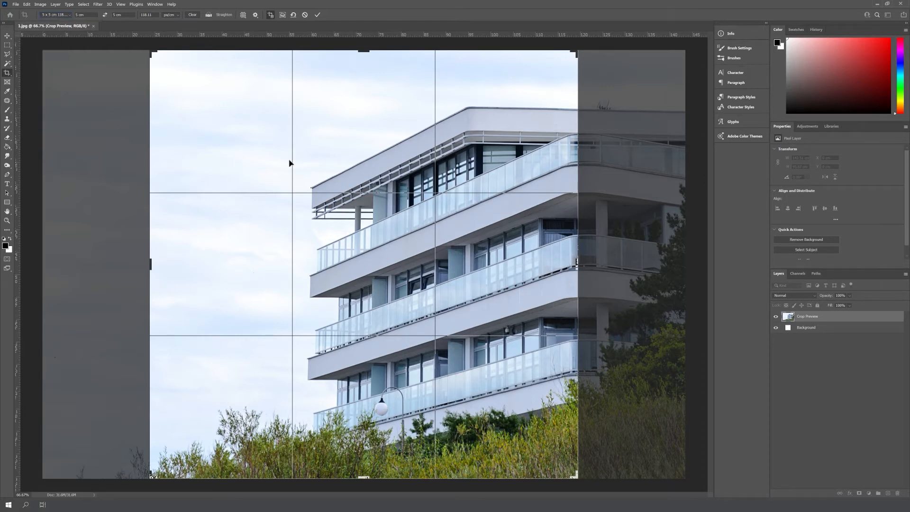
key("Escape")
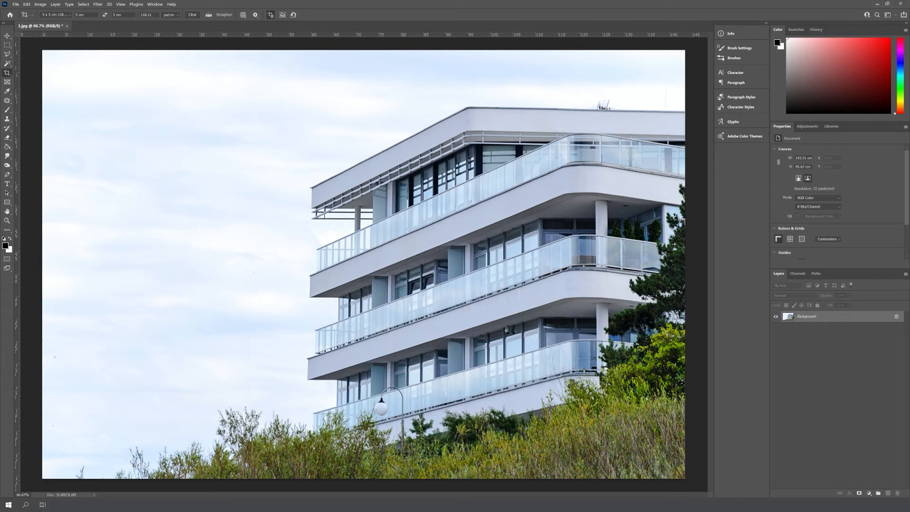
Save the current crop settings as a new tool preset named "Crop Tool 5 x 5 cm 118.11 ppcm 1"
left_click(34, 16)
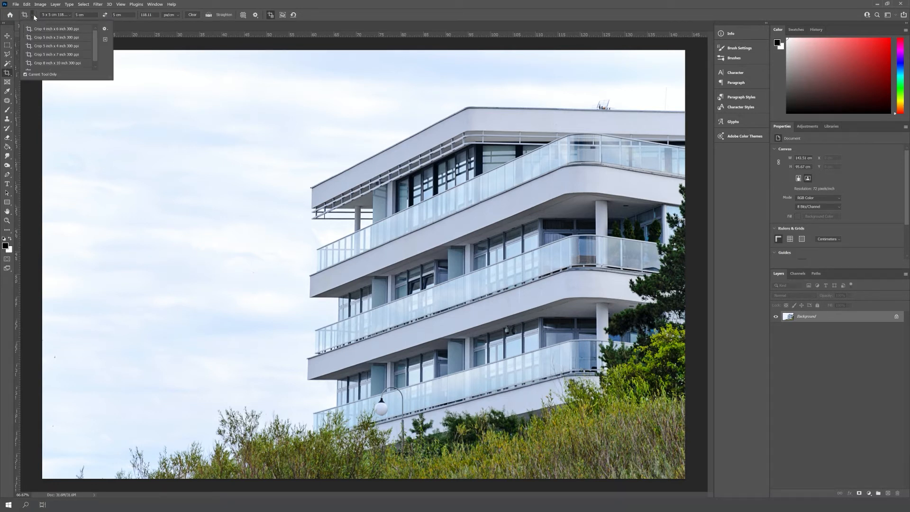
left_click(106, 40)
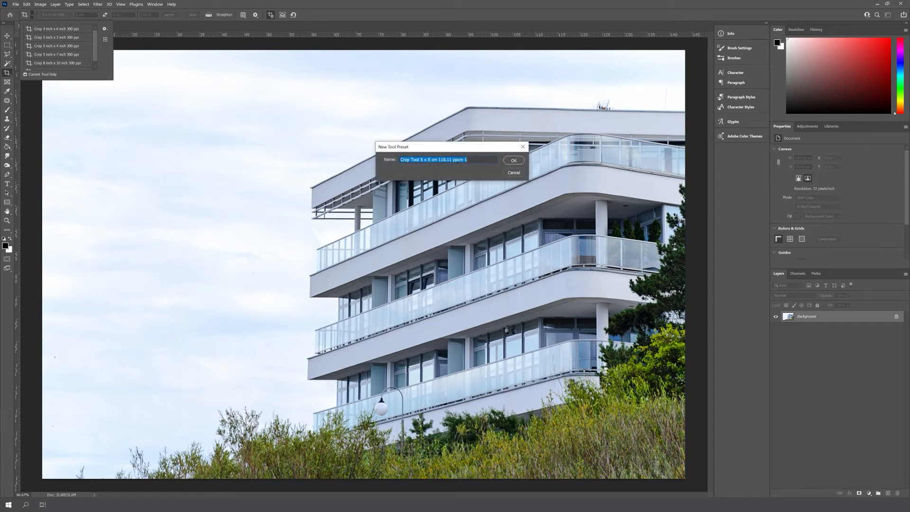
left_click_drag(469, 146, 401, 143)
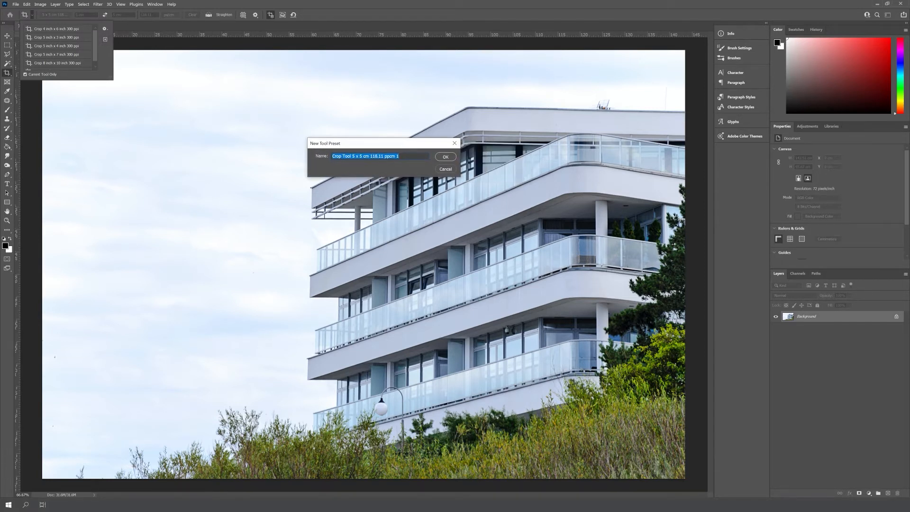
left_click(447, 157)
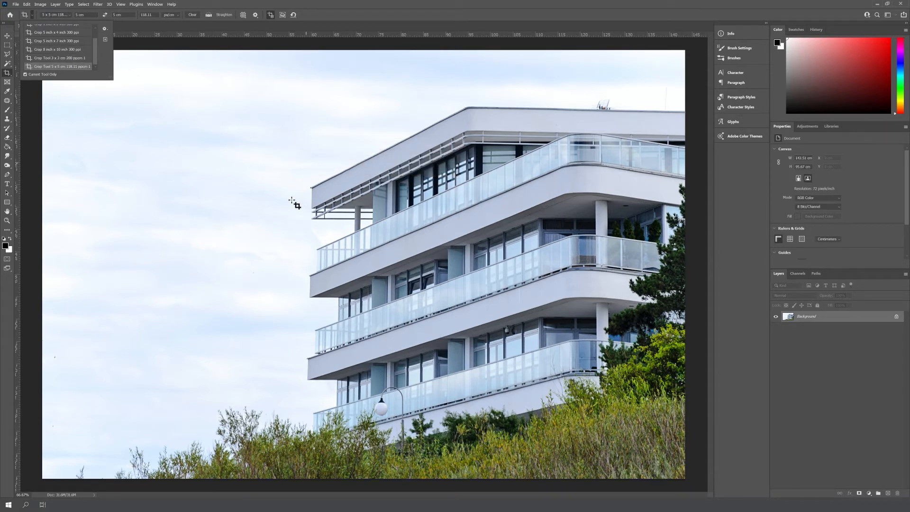
left_click(295, 184)
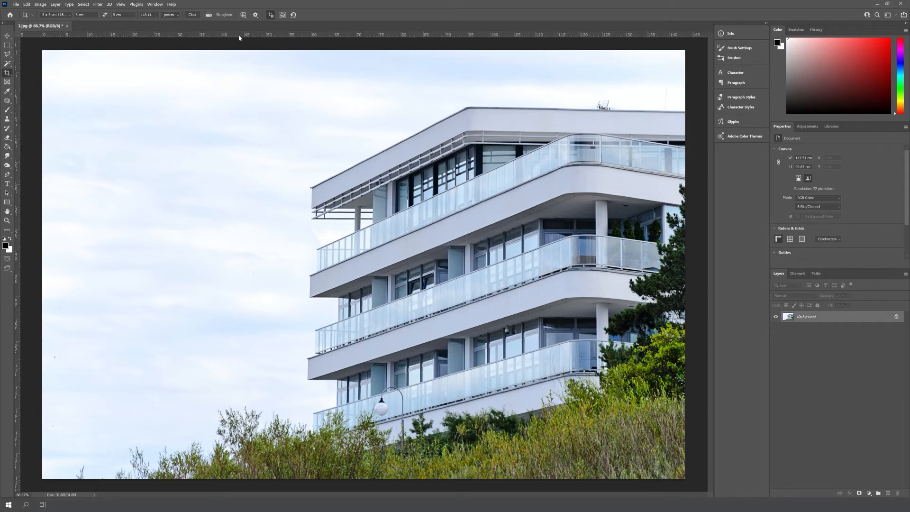
Set the crop ratio to 1 : 1 (Square) and compare the Golden Ratio, Golden Spiral and Rule of Thirds overlays, ending on Golden Spiral
left_click(56, 15)
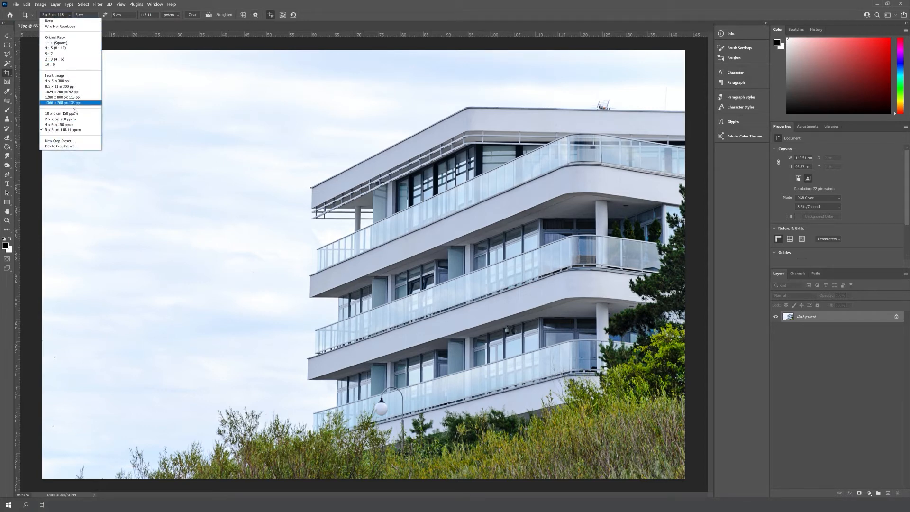
left_click(68, 43)
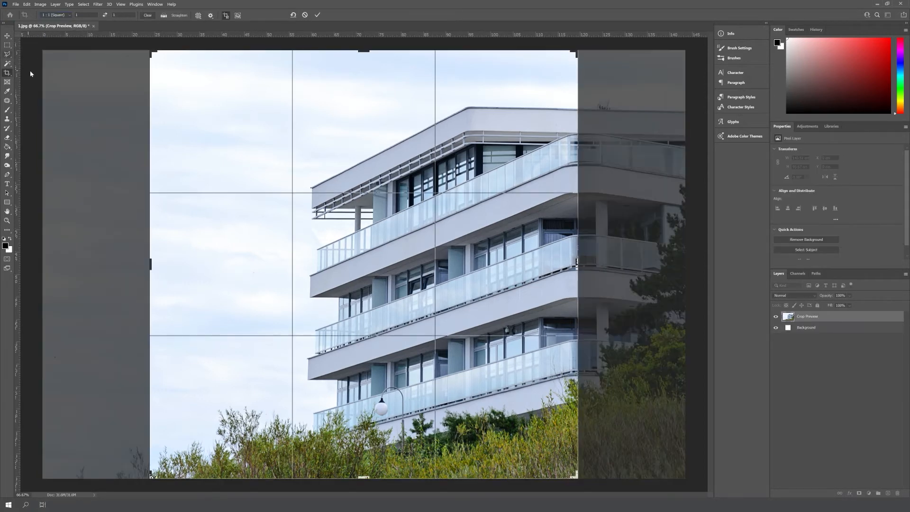
left_click(198, 15)
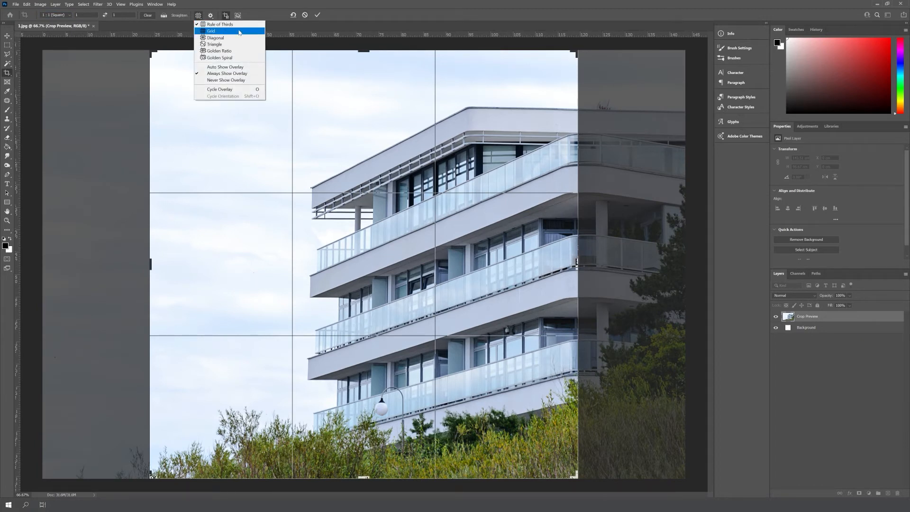
left_click(239, 52)
left_click(198, 15)
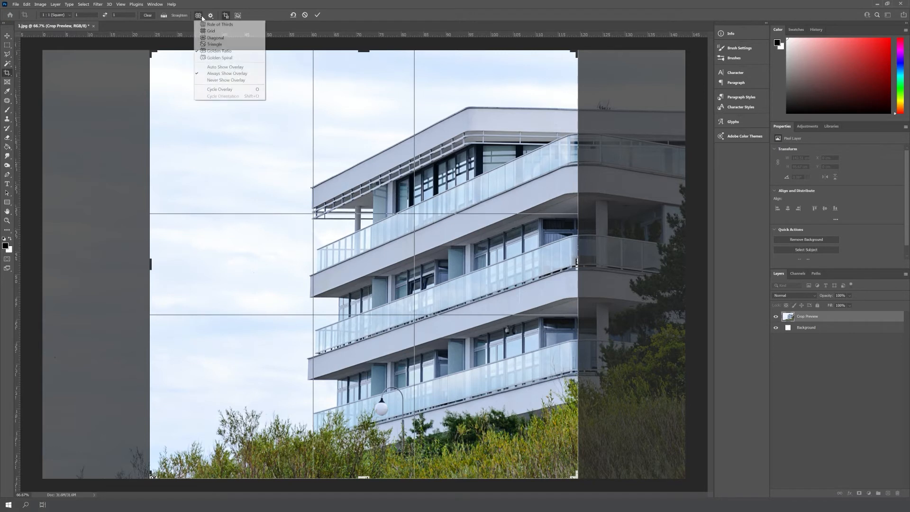
left_click(217, 58)
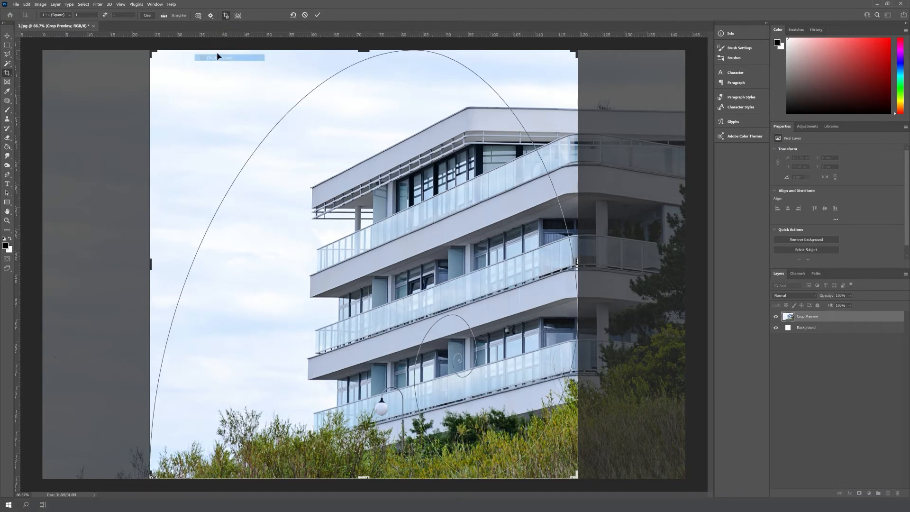
left_click(199, 16)
left_click(209, 24)
left_click(200, 16)
left_click(219, 58)
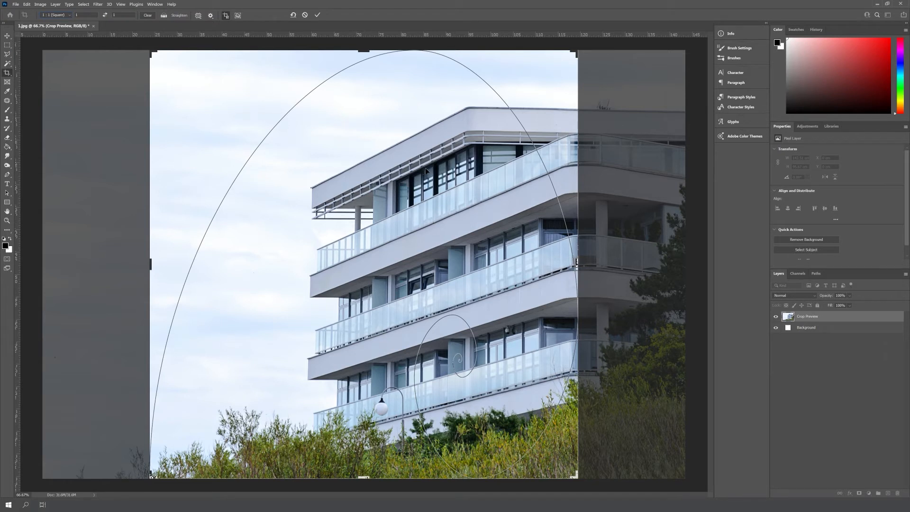
Switch the crop settings to W x H x Resolution at 5 cm by 5 cm with a resolution of 300 px/cm
left_click(68, 15)
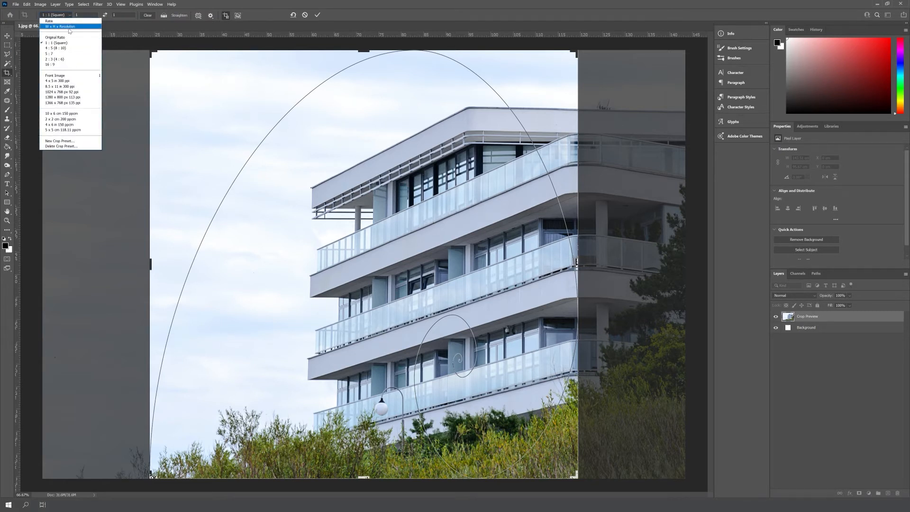
left_click(61, 22)
left_click(146, 15)
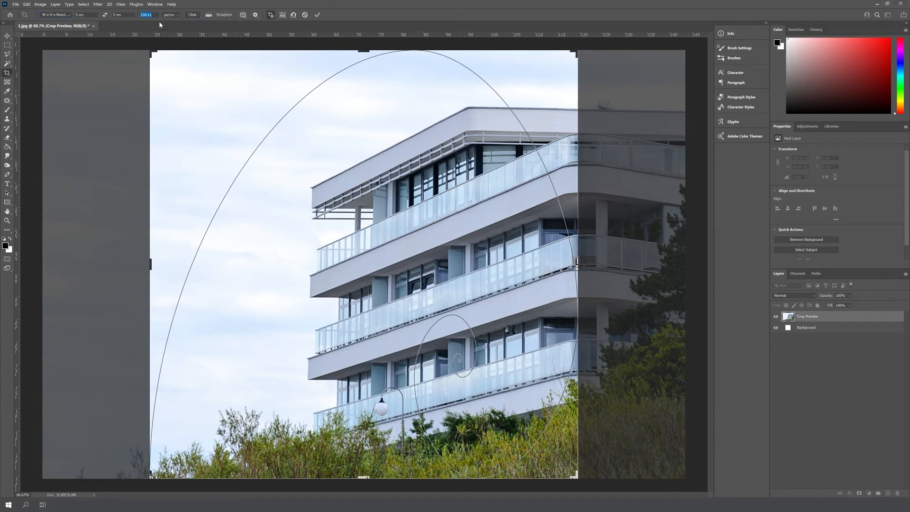
type("300")
Change the crop overlay to Rule of Thirds and apply the square crop to the building photo
left_click(243, 15)
left_click(256, 22)
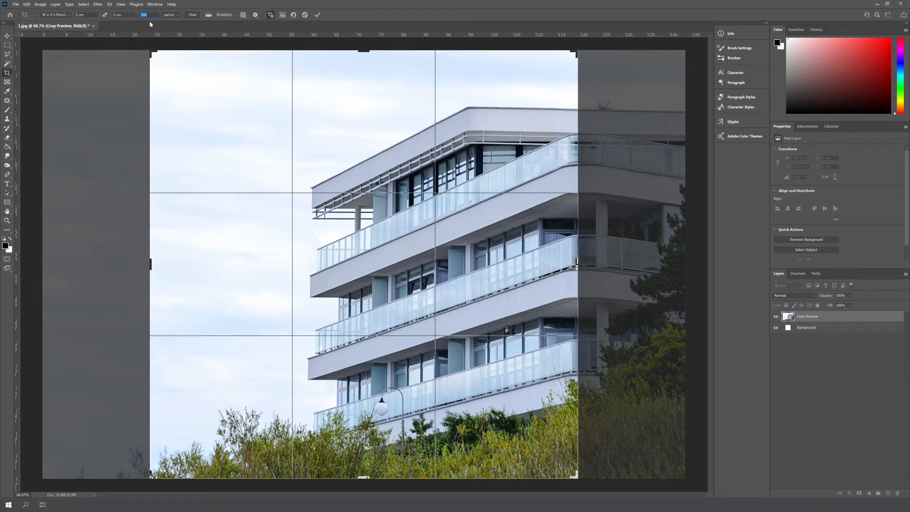
left_click(199, 77)
left_click(317, 15)
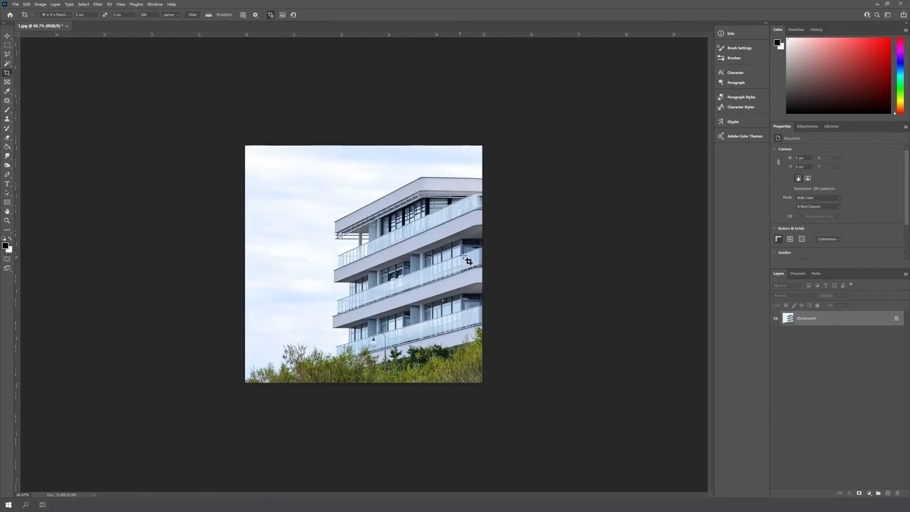
left_click(528, 220)
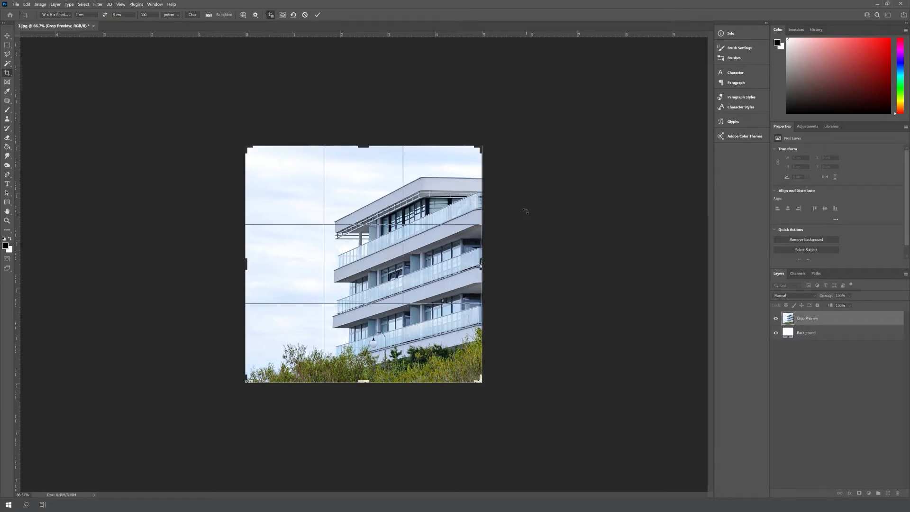
key("Return")
Check the cropped building photo's dimensions and resolution in the Image Size settings
left_click(41, 4)
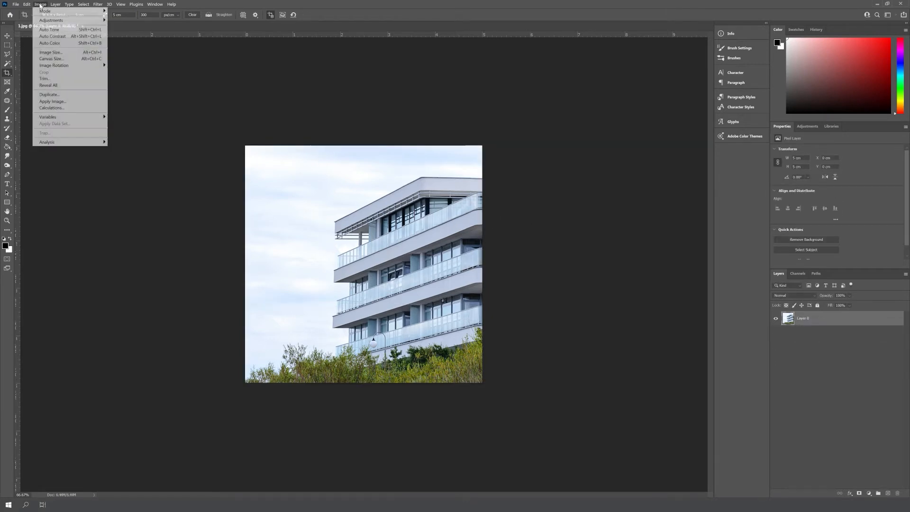
left_click(47, 53)
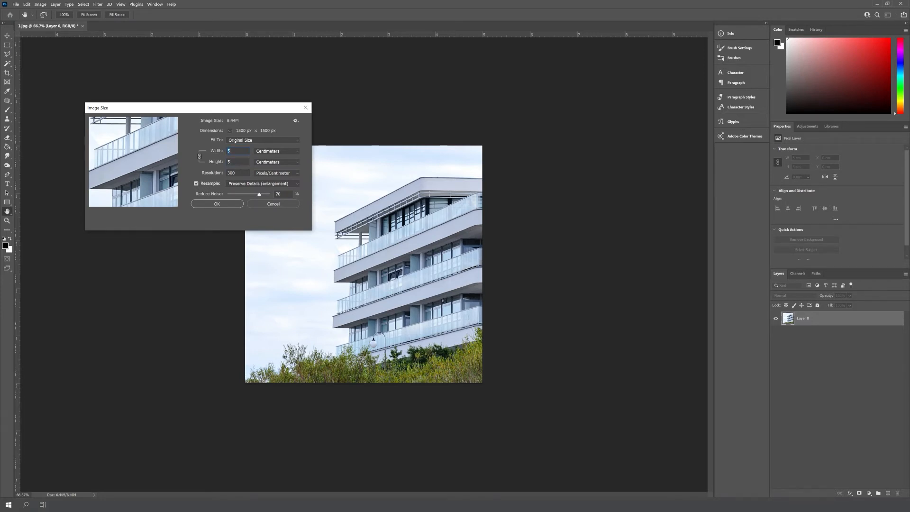
left_click(226, 205)
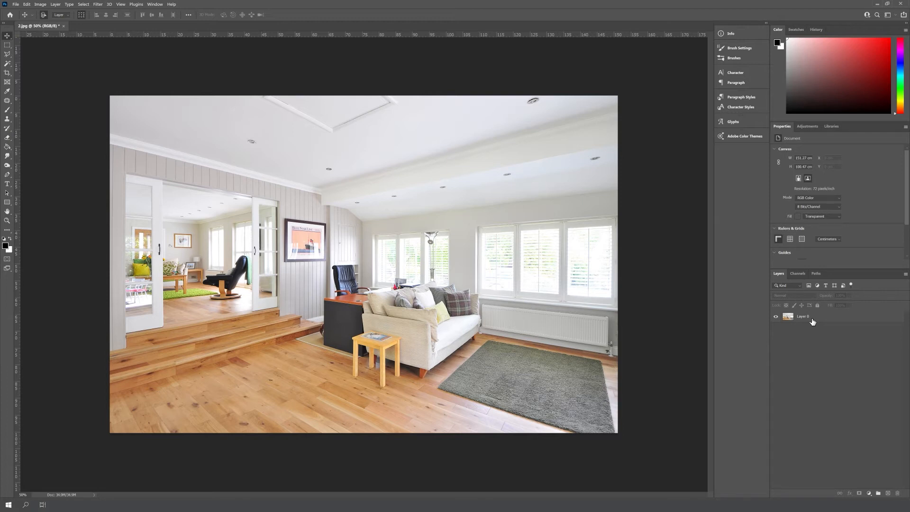
Check the room photo's document size, then set its width to 100 cm with Resample turned off
left_click(68, 495)
left_click(40, 5)
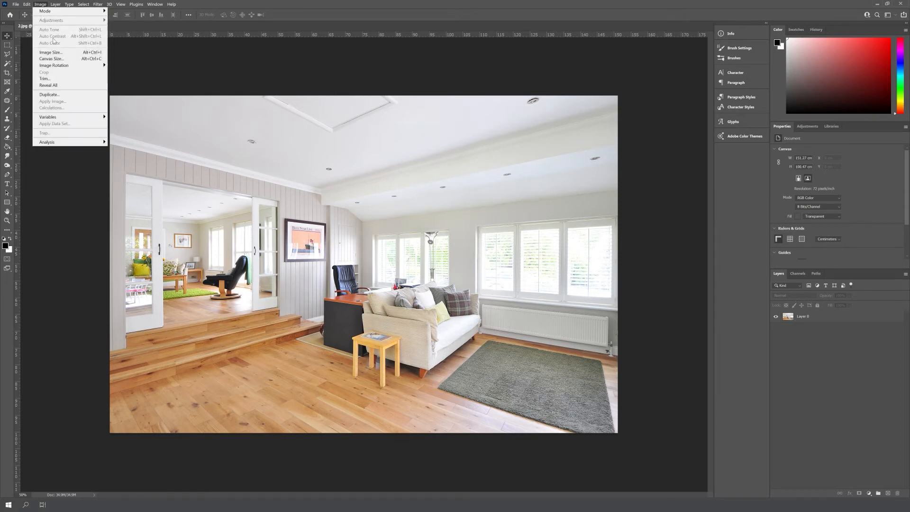
left_click(51, 52)
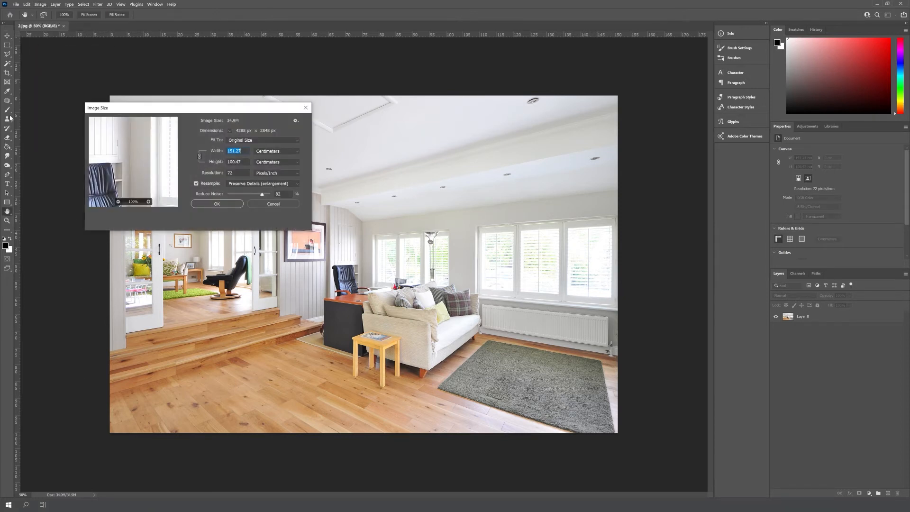
left_click(196, 183)
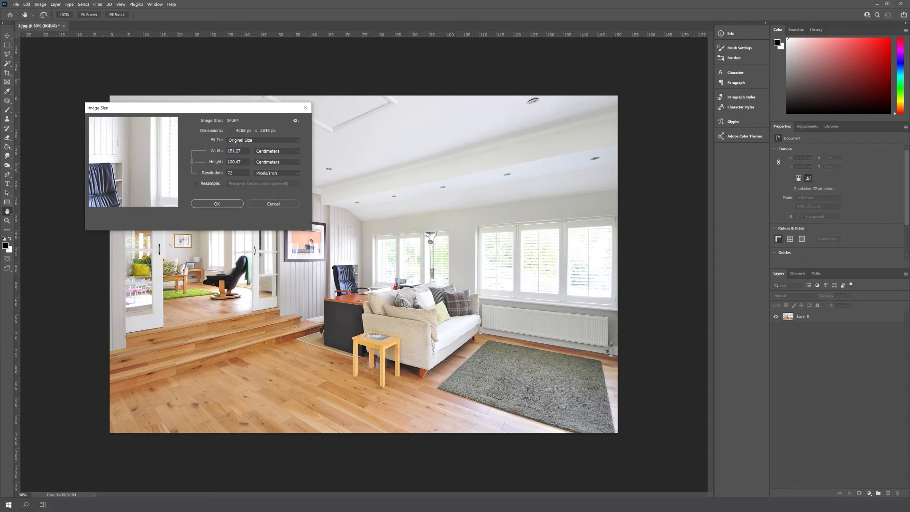
left_click(214, 150)
type("100")
left_click(227, 204)
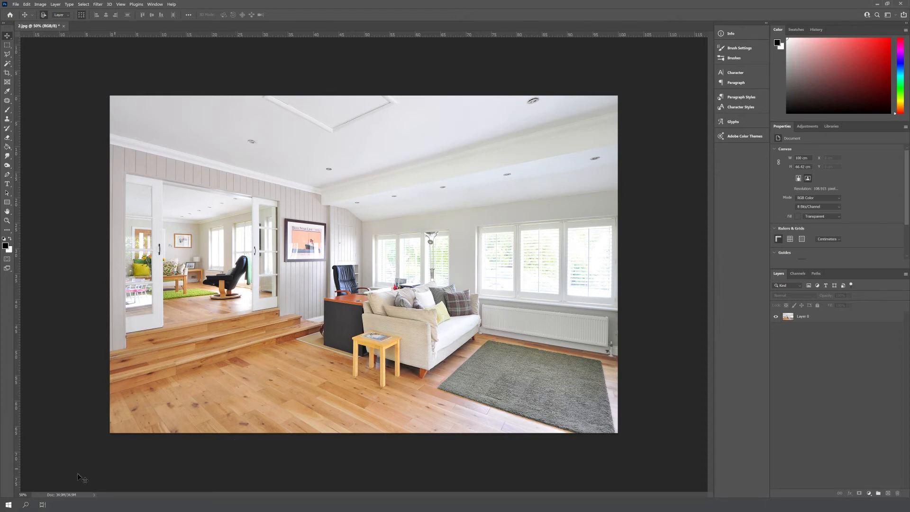
Turn on Resample for the room photo's image size, using the Preserve Details (enlargement) method
left_click(72, 494)
left_click(40, 5)
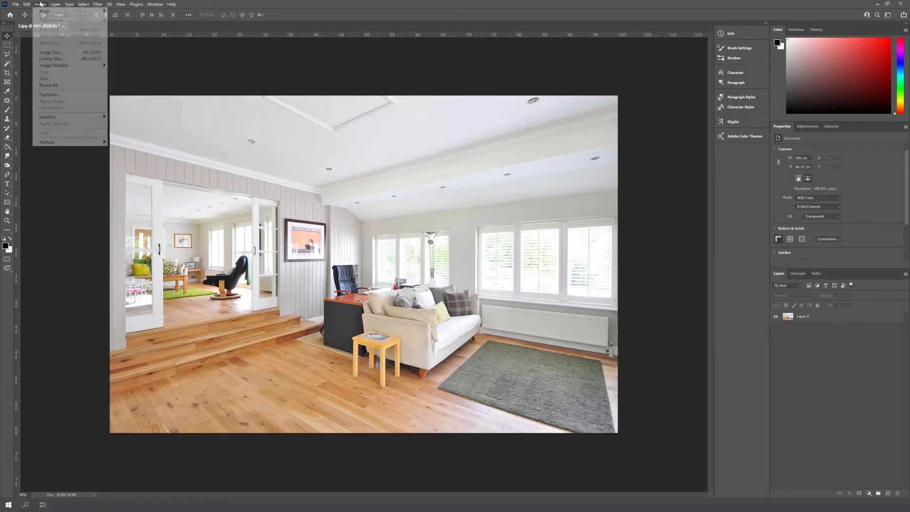
left_click(52, 52)
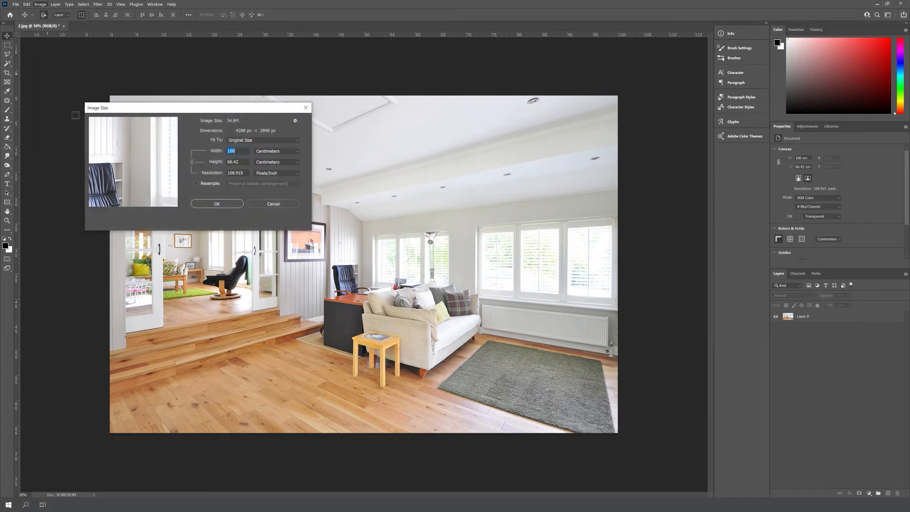
left_click(197, 184)
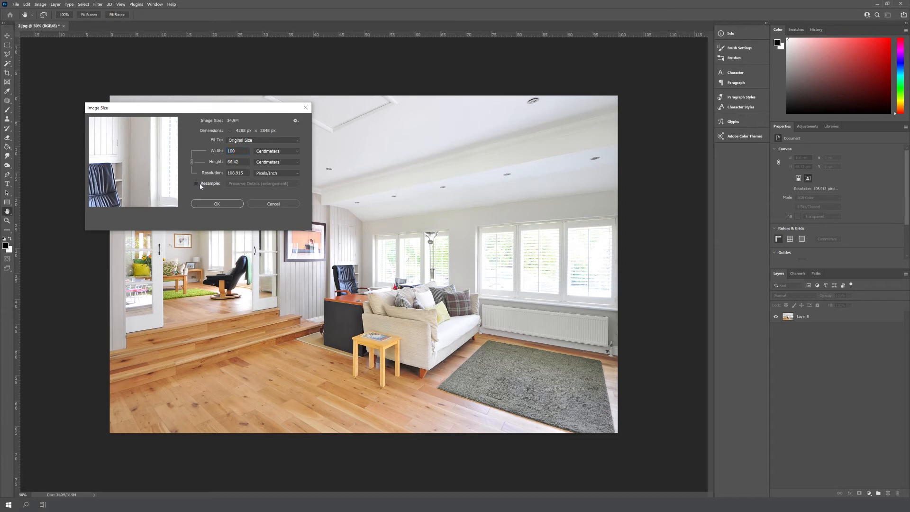
left_click(252, 183)
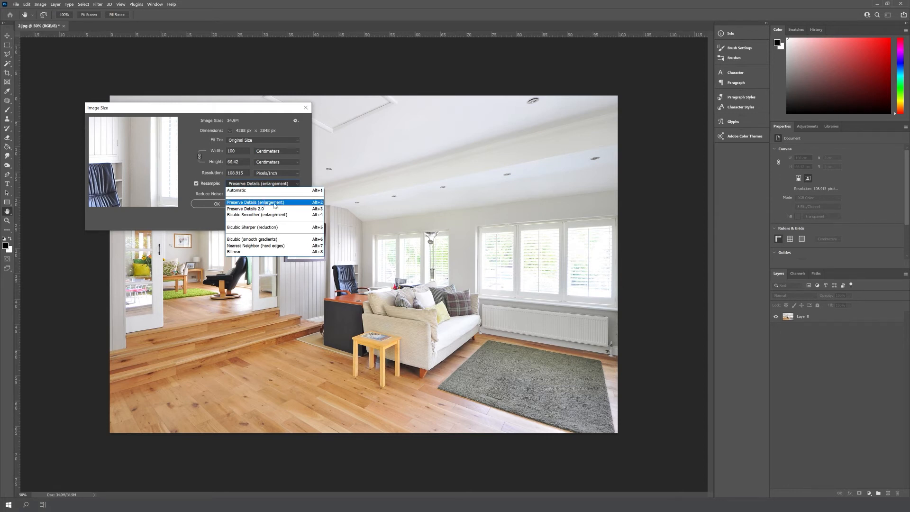
left_click(305, 205)
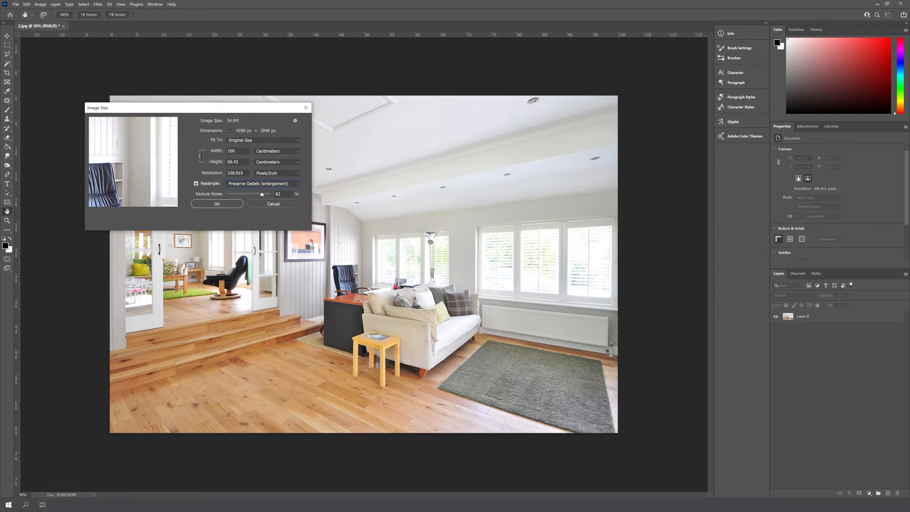
Set the room photo's resampled width to 180 cm
double_click(232, 151)
type("15")
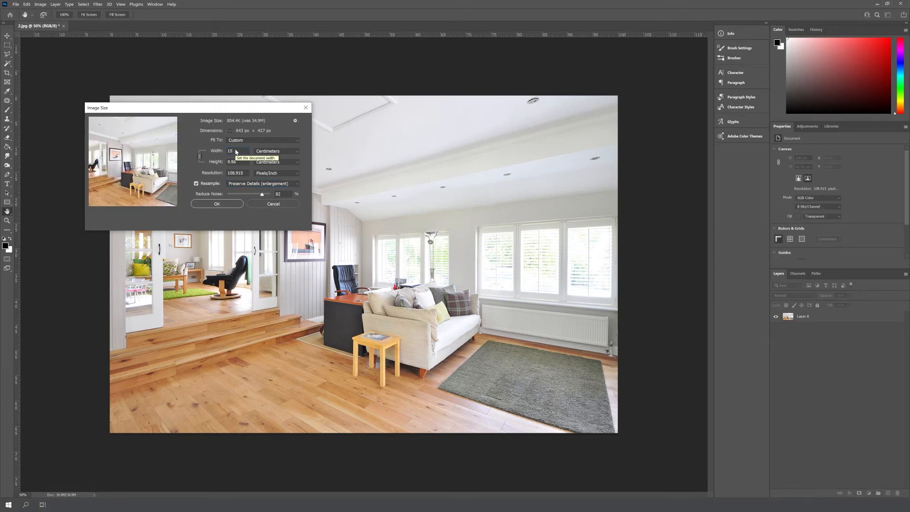
key("BackSpace")
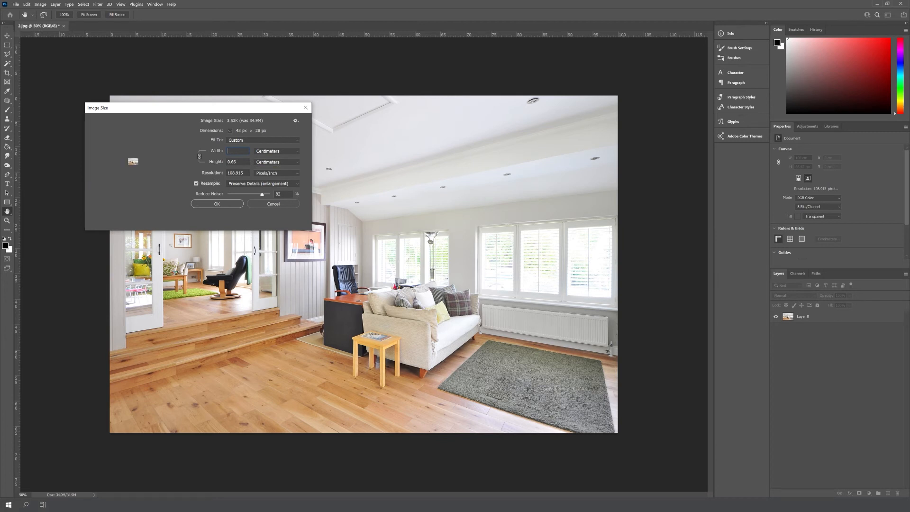
type("80")
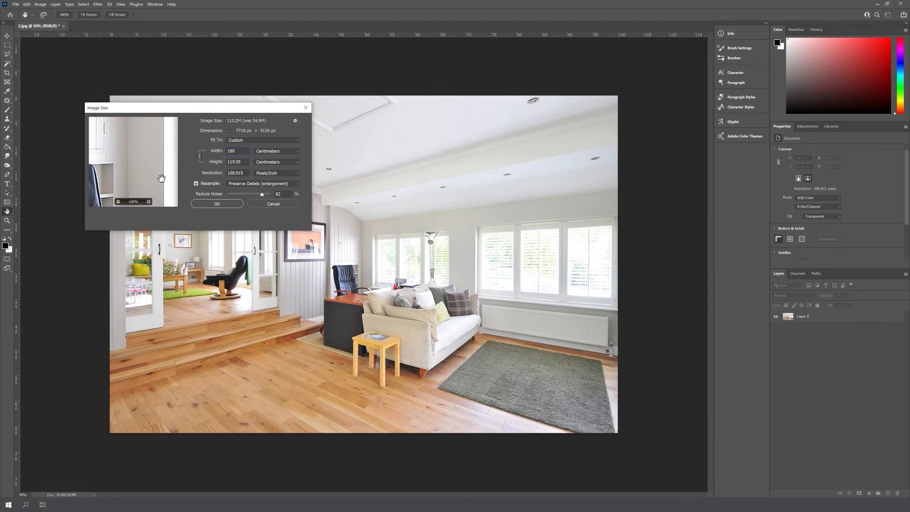
Inspect several areas of the enlarged preview, raise Reduce Noise slightly and apply the new image size
left_click_drag(261, 195, 252, 196)
left_click_drag(152, 183, 133, 130)
left_click(261, 194)
left_click_drag(132, 176, 138, 166)
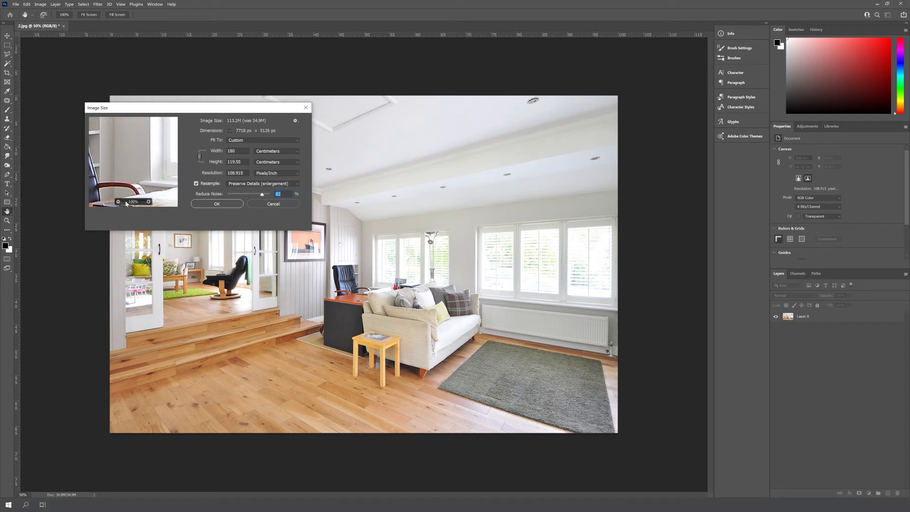
left_click_drag(121, 188, 131, 104)
left_click(150, 202)
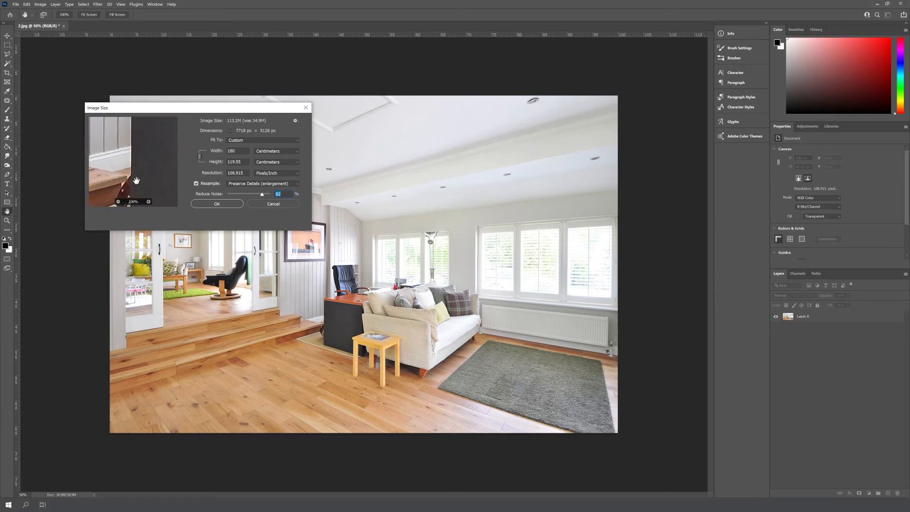
left_click_drag(136, 181, 141, 130)
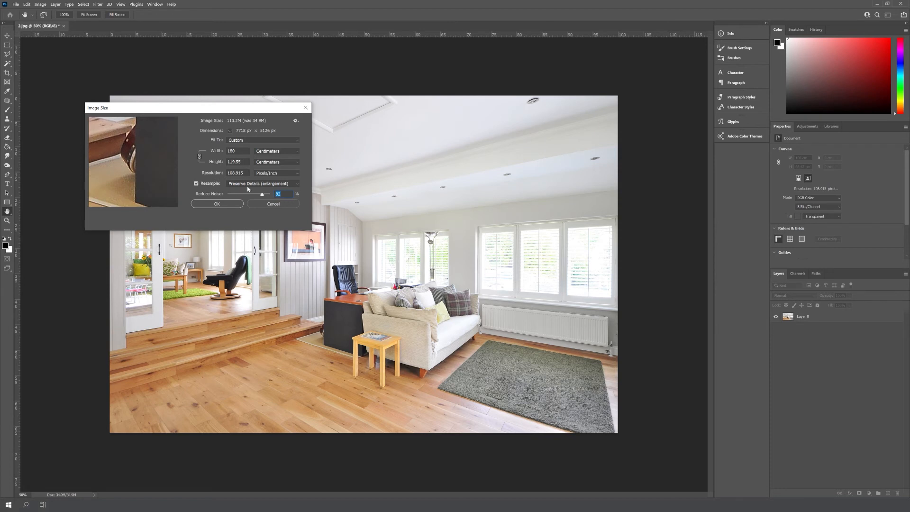
left_click_drag(262, 195, 265, 196)
left_click_drag(127, 177, 180, 150)
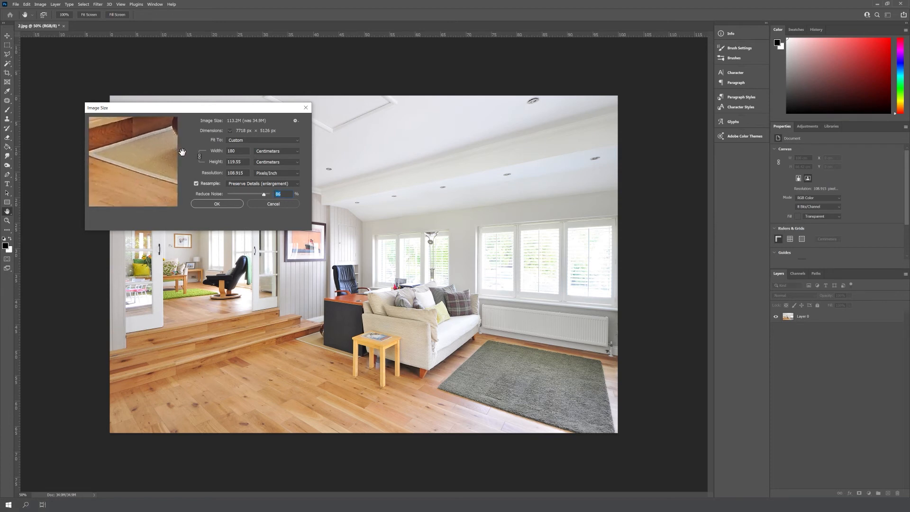
left_click(216, 203)
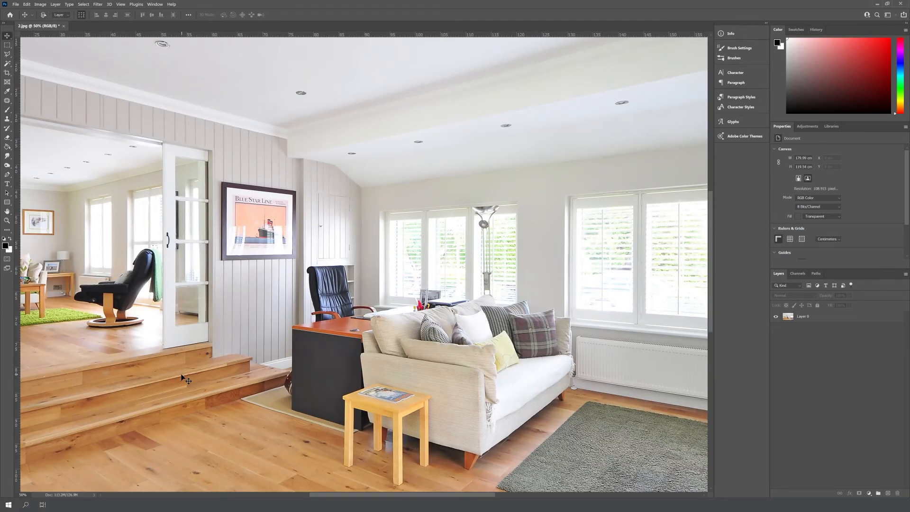
Revert the enlarged room photo to its last saved version
key("ctrl+minus")
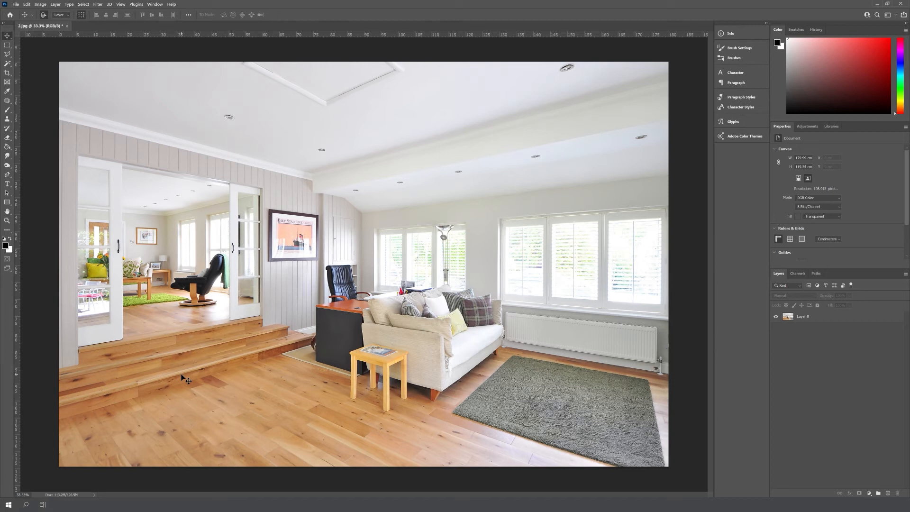
left_click(15, 4)
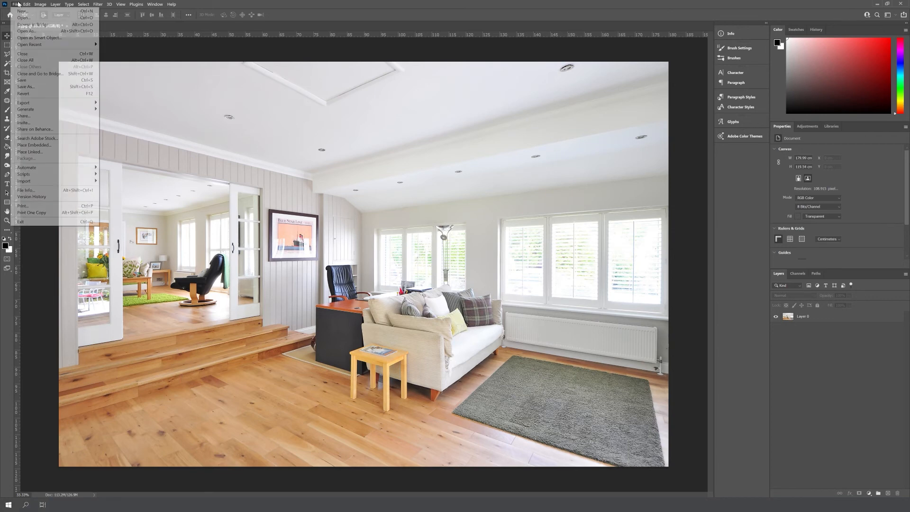
left_click(38, 95)
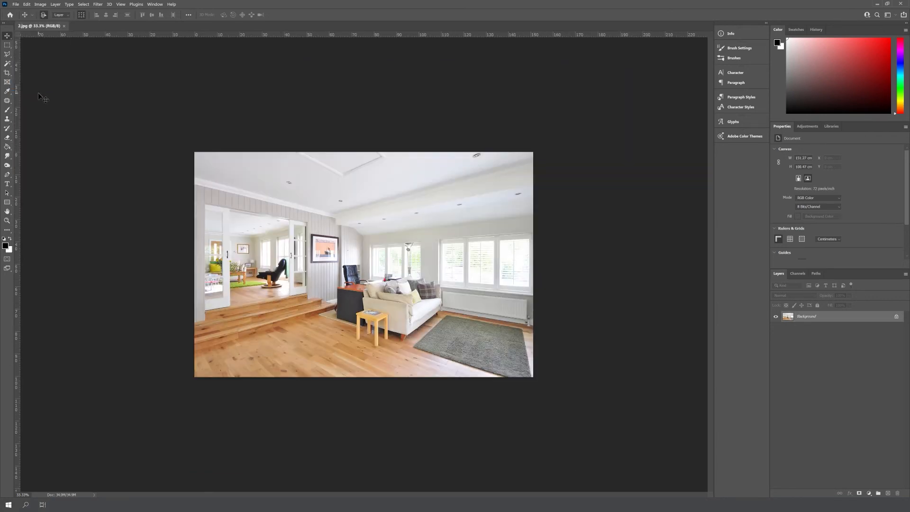
Convert the room photo's locked background into a regular layer and open its Image Size settings
double_click(851, 317)
key("Return")
left_click(41, 4)
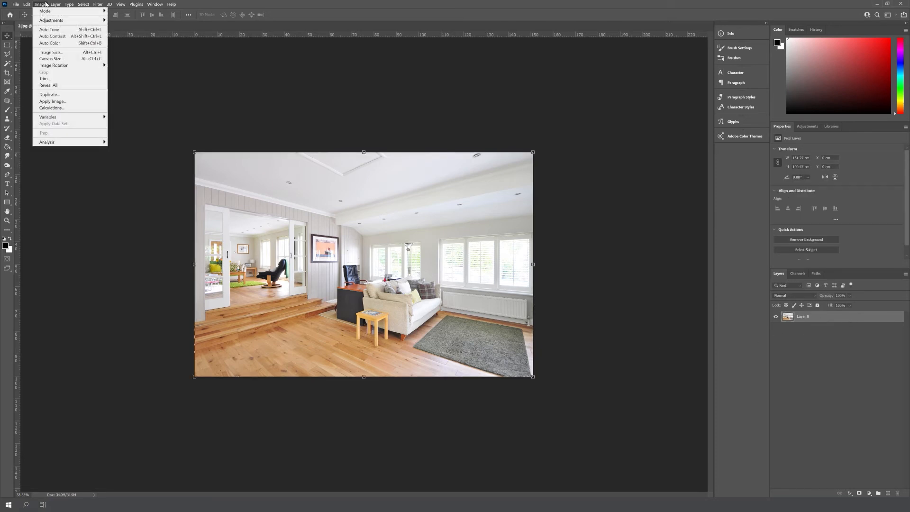
left_click(50, 52)
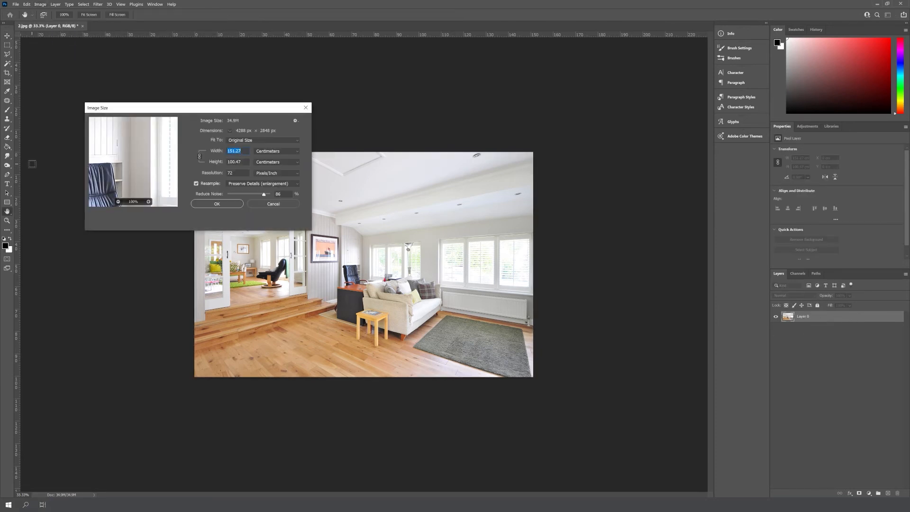
Set the resample method to Bicubic (smooth gradients) and the room photo's width to 60 cm
left_click(264, 183)
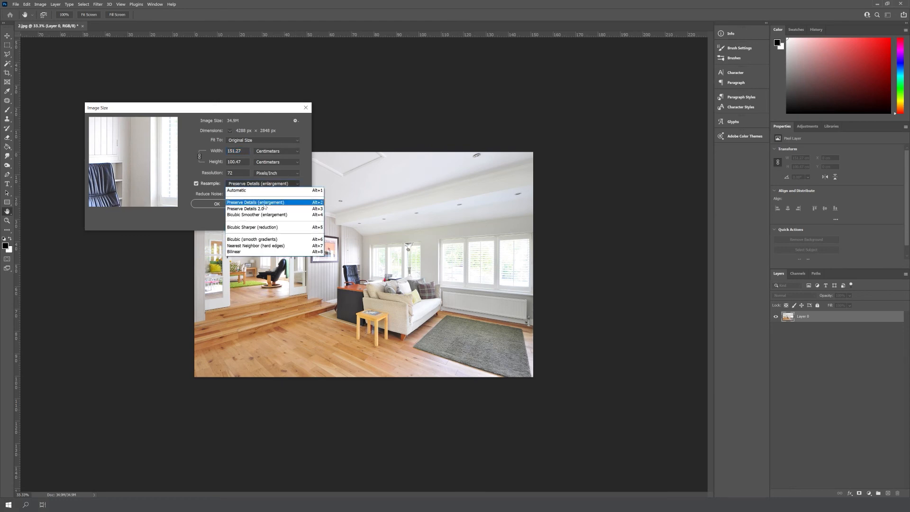
left_click(236, 240)
left_click(211, 152)
type("60")
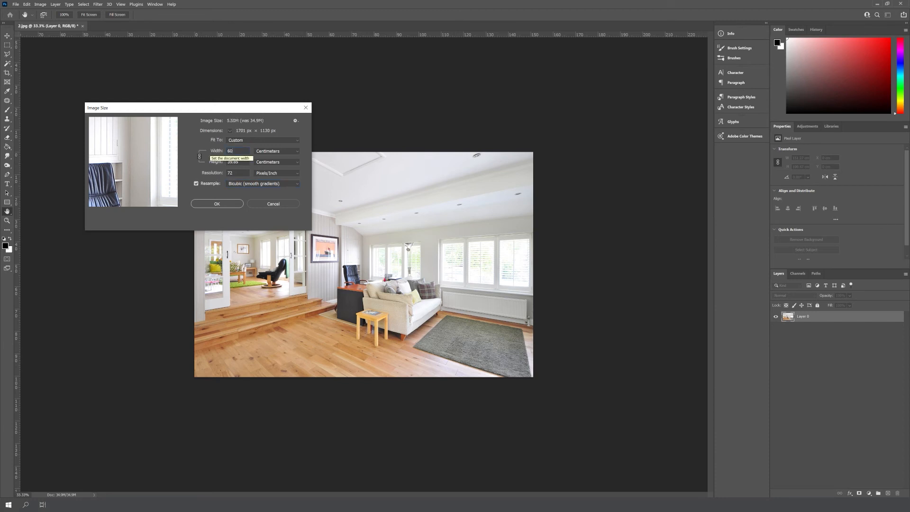
Inspect the preview around the wooden side table, apply the new image size and fit the photo to the window
left_click_drag(154, 178, 102, 140)
left_click(148, 202)
left_click_drag(138, 171, 149, 168)
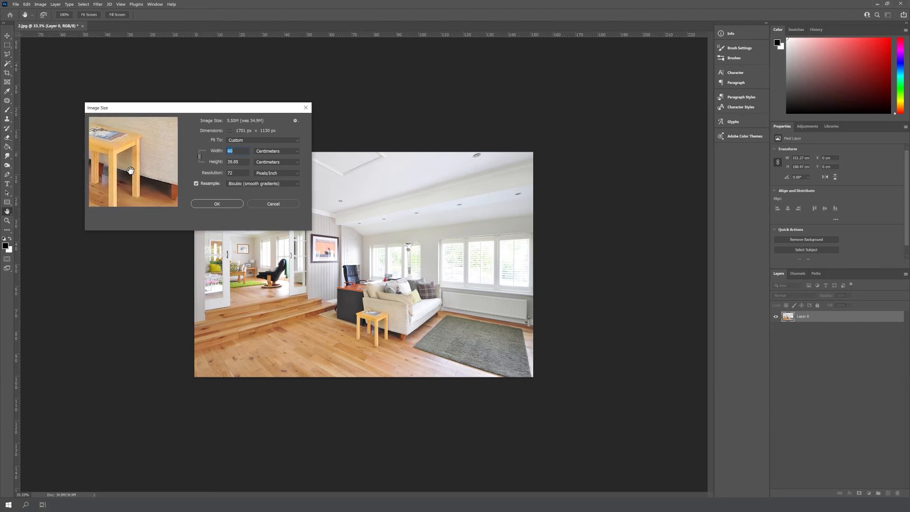
left_click(217, 204)
key("v")
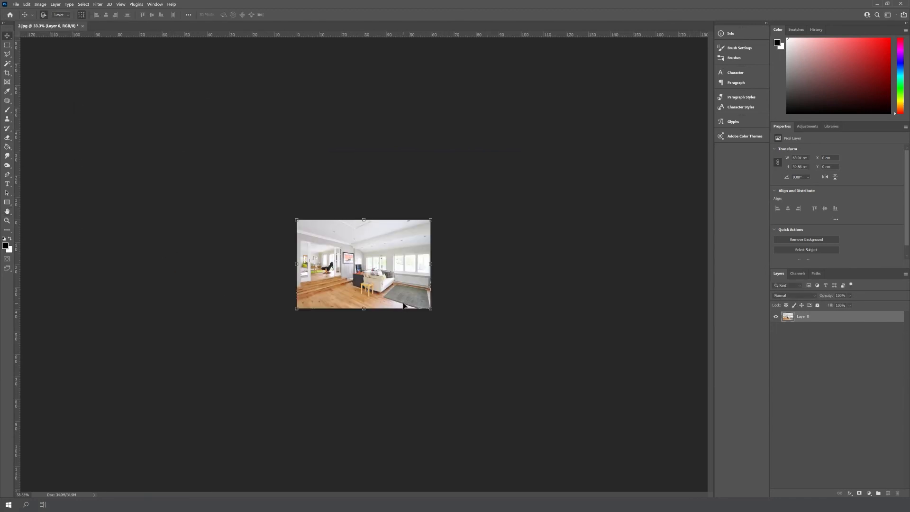
key("ctrl+0")
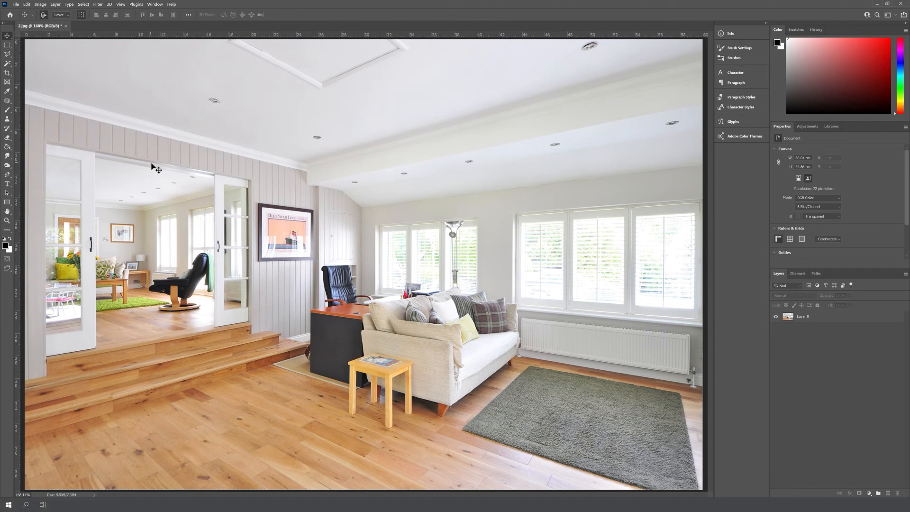
Try the middle-right anchor in the Canvas Size settings, return it to the centre and accept the settings
left_click(41, 5)
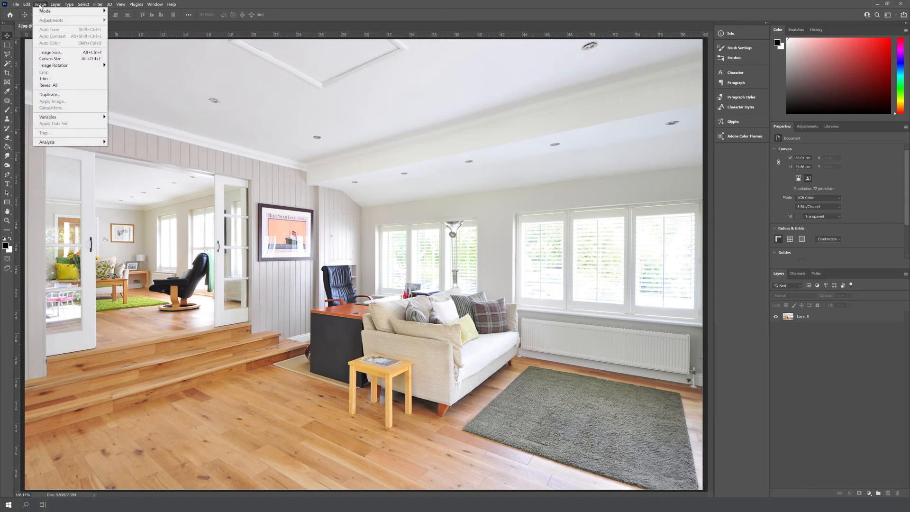
left_click(56, 59)
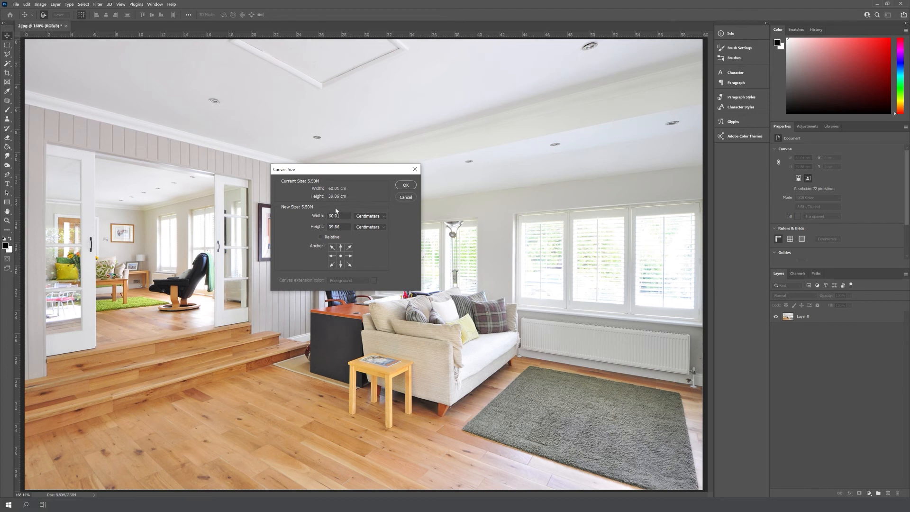
left_click(350, 256)
left_click(341, 256)
left_click(407, 186)
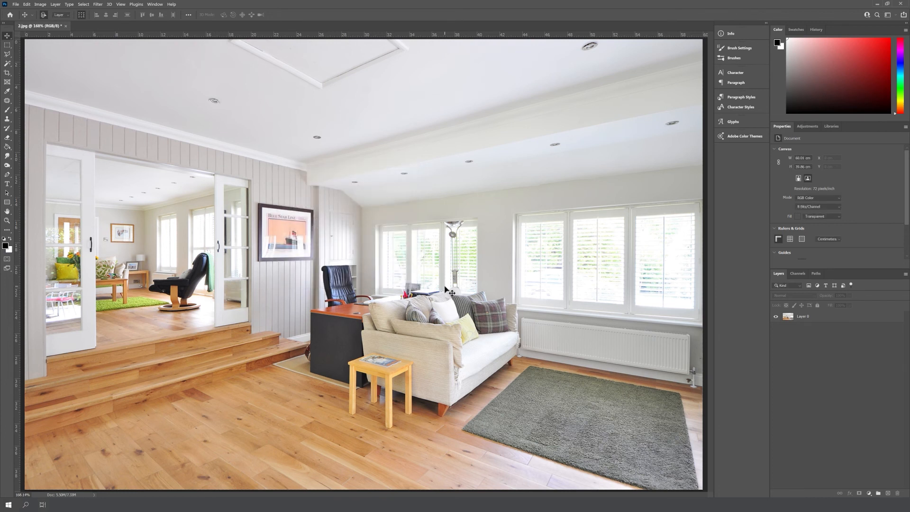
left_click(40, 4)
mouse_move(46, 12)
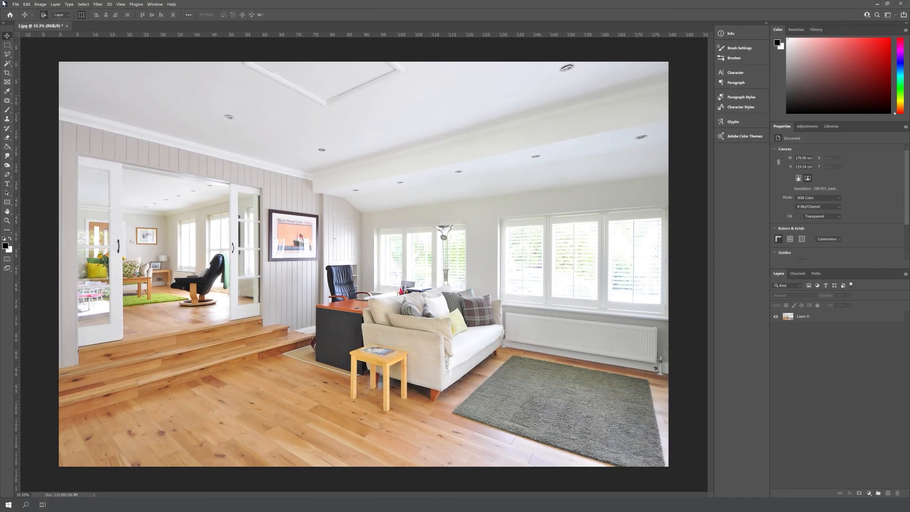
Save the room photo as the JPEG file 2.jpg in the 01- Project folder
left_click(15, 5)
left_click(33, 87)
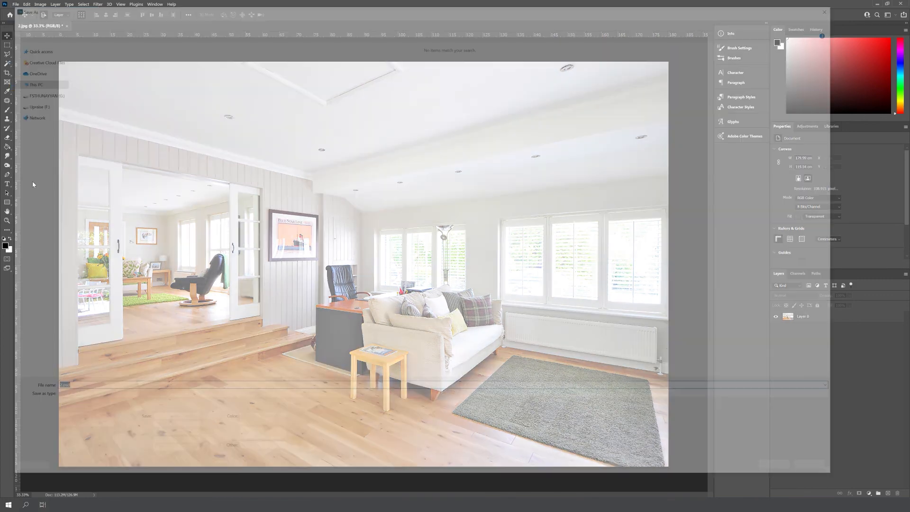
left_click(733, 398)
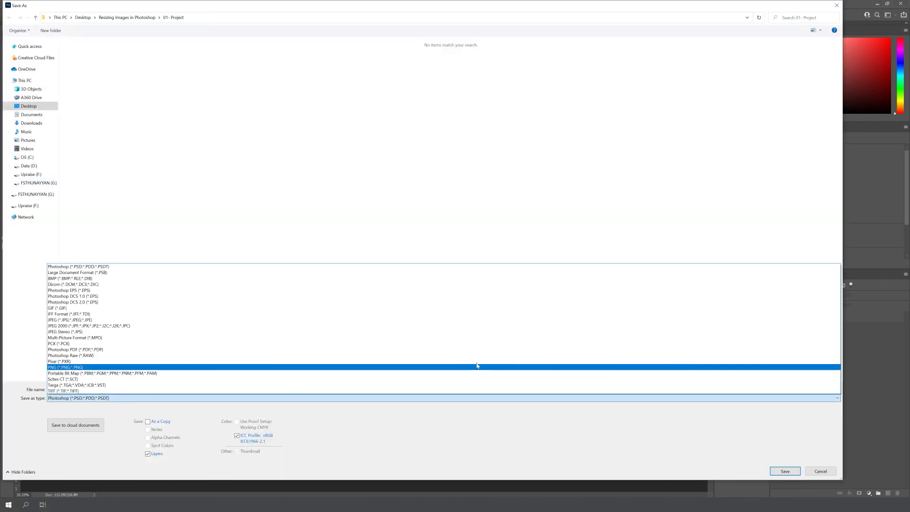
left_click(154, 320)
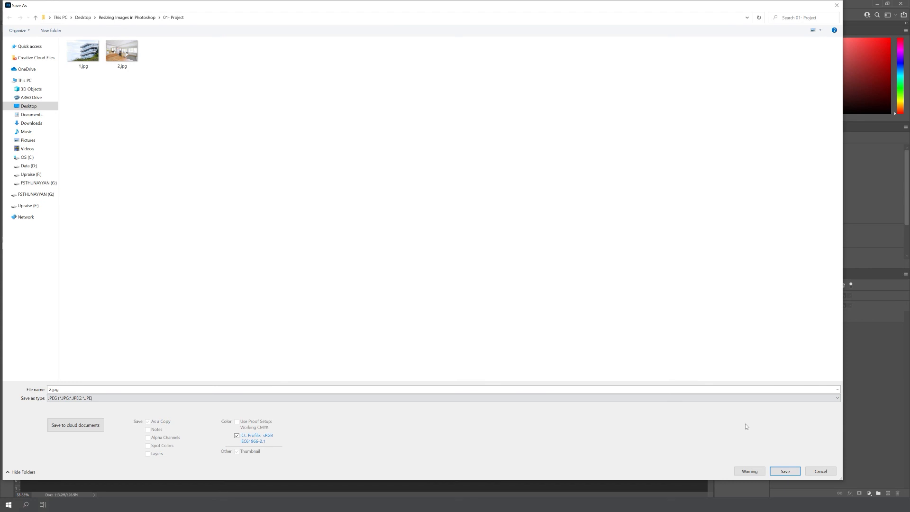
left_click(791, 474)
Try lower quality values for the JPEG and set its quality to 6 (Medium)
left_click(411, 248)
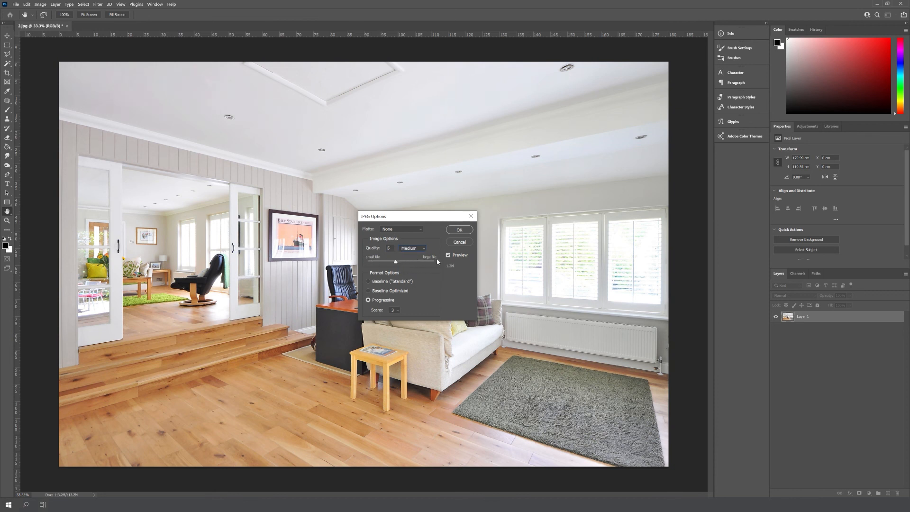
left_click_drag(396, 262, 388, 262)
left_click_drag(389, 263, 385, 264)
left_click(399, 261)
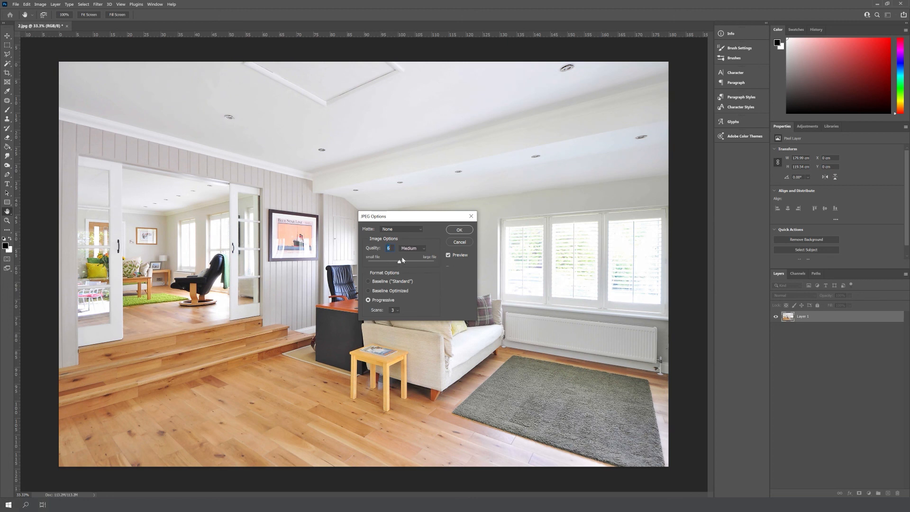